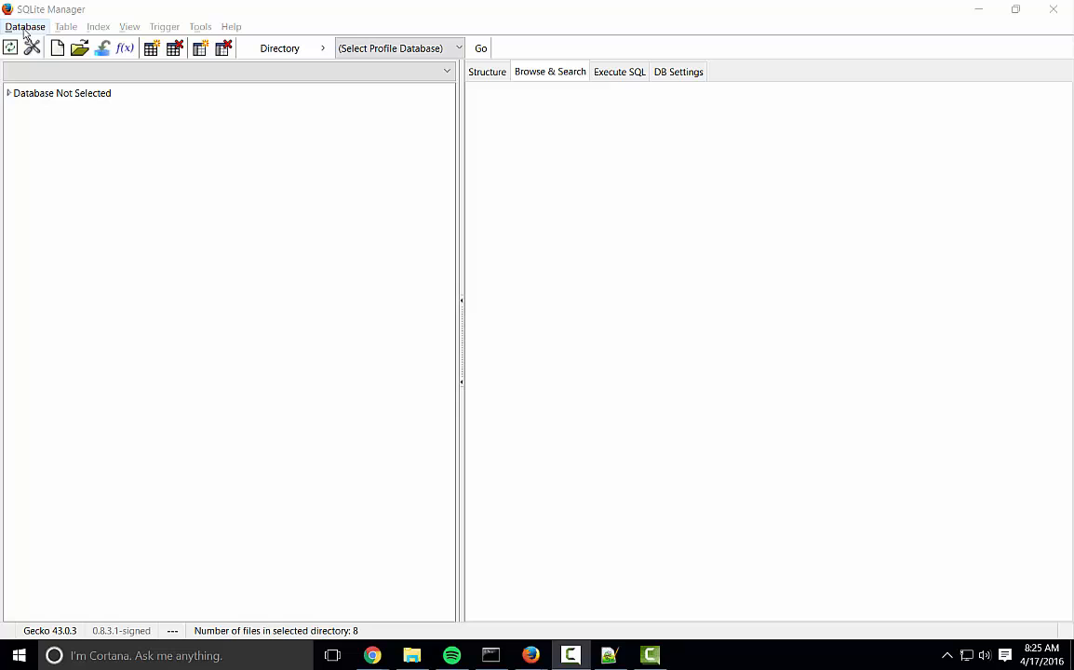
Create a new database named portal and save it in the learn_sql data folder.
left_click(24, 28)
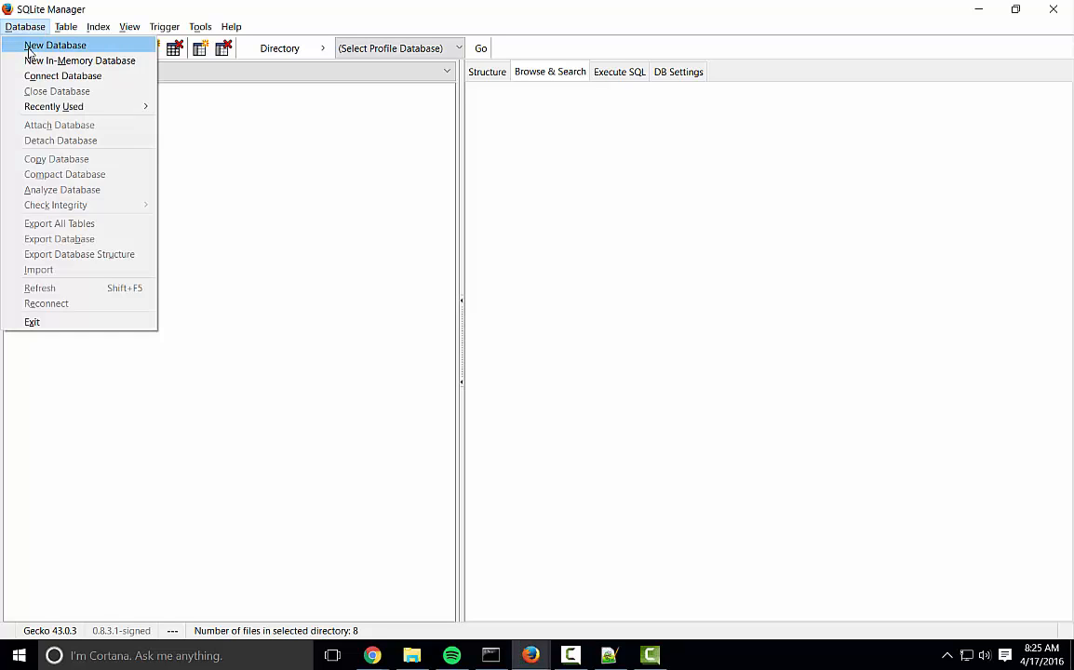
left_click(28, 52)
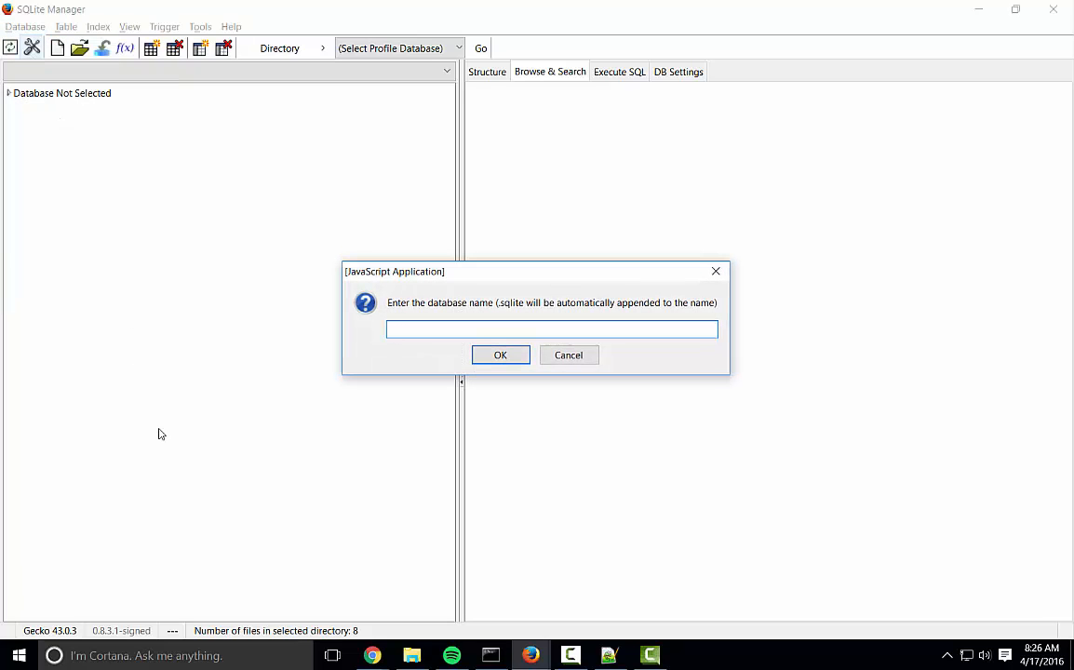
type("portal")
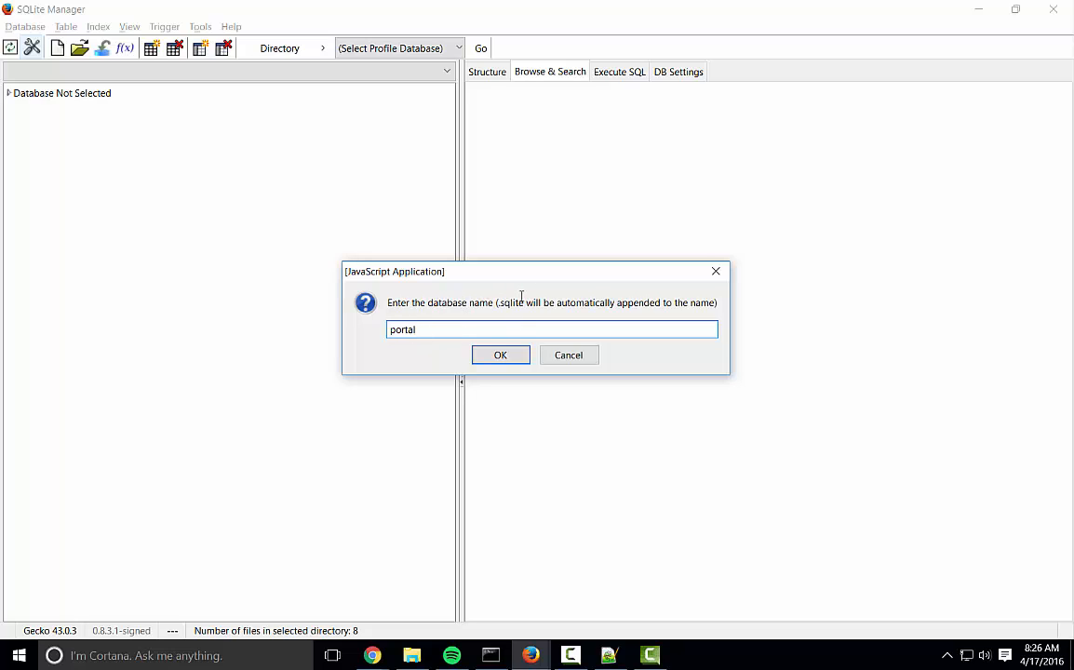
left_click(502, 360)
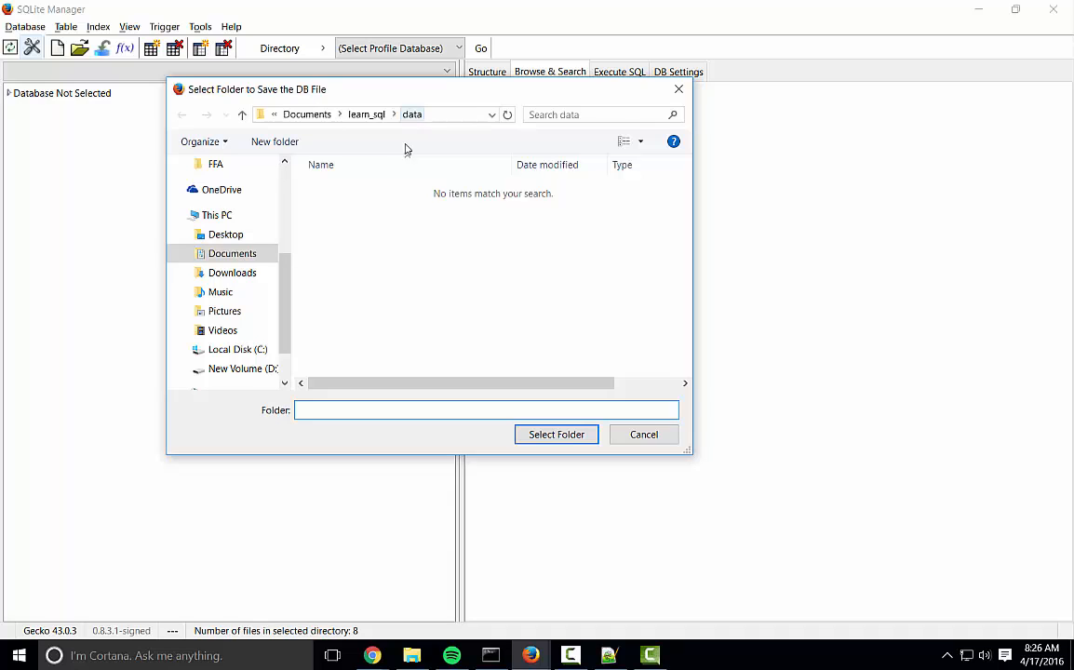
left_click(546, 437)
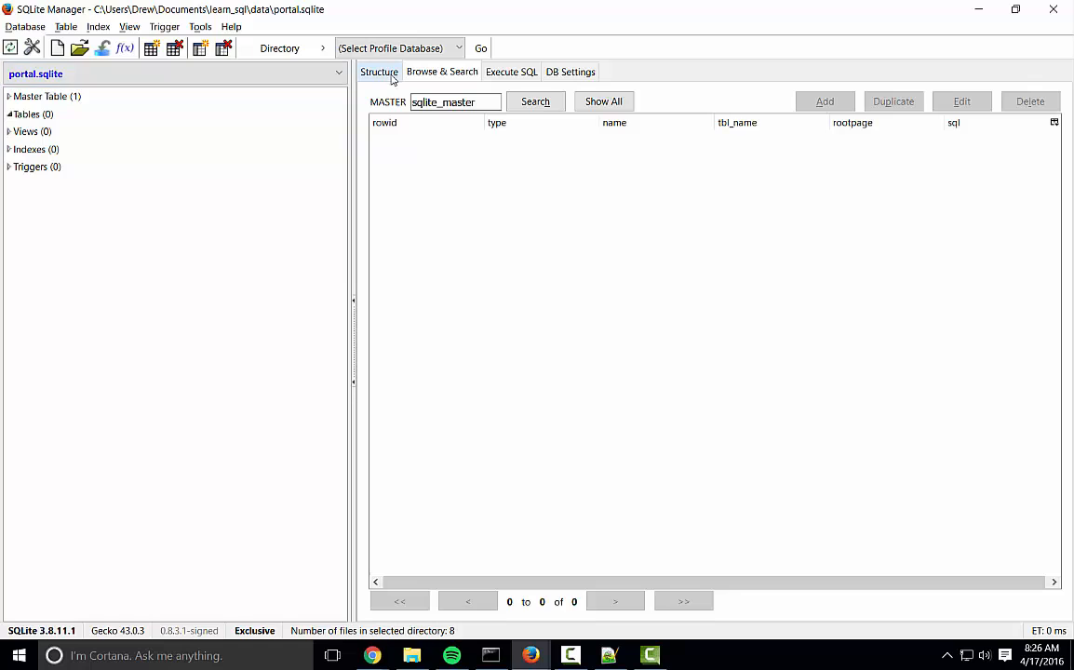
left_click(338, 76)
left_click(338, 76)
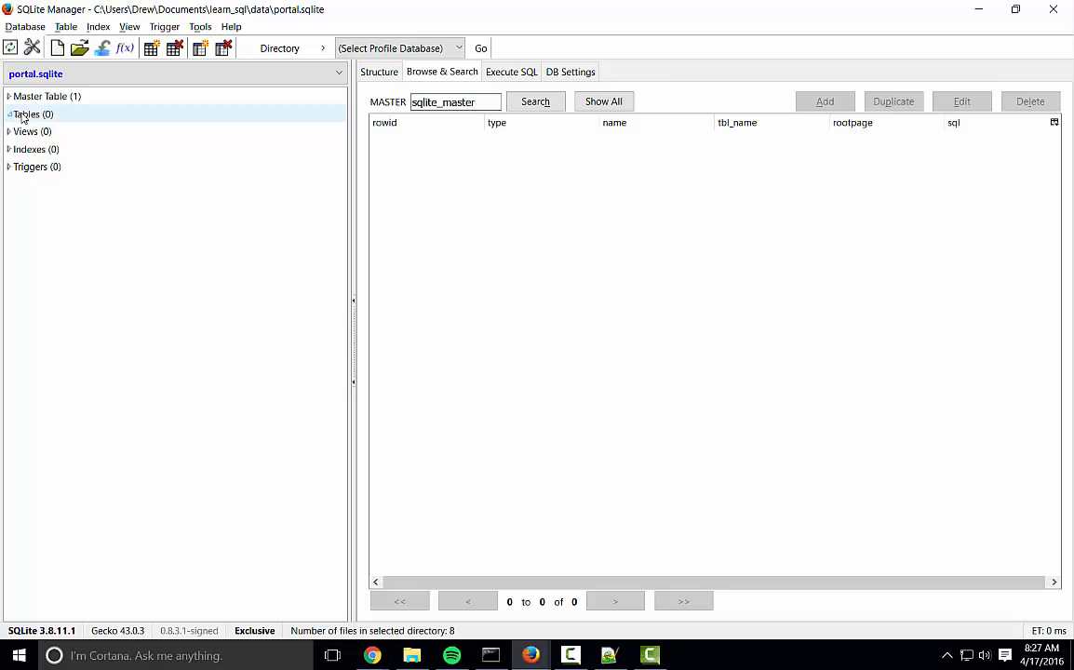
left_click(22, 96)
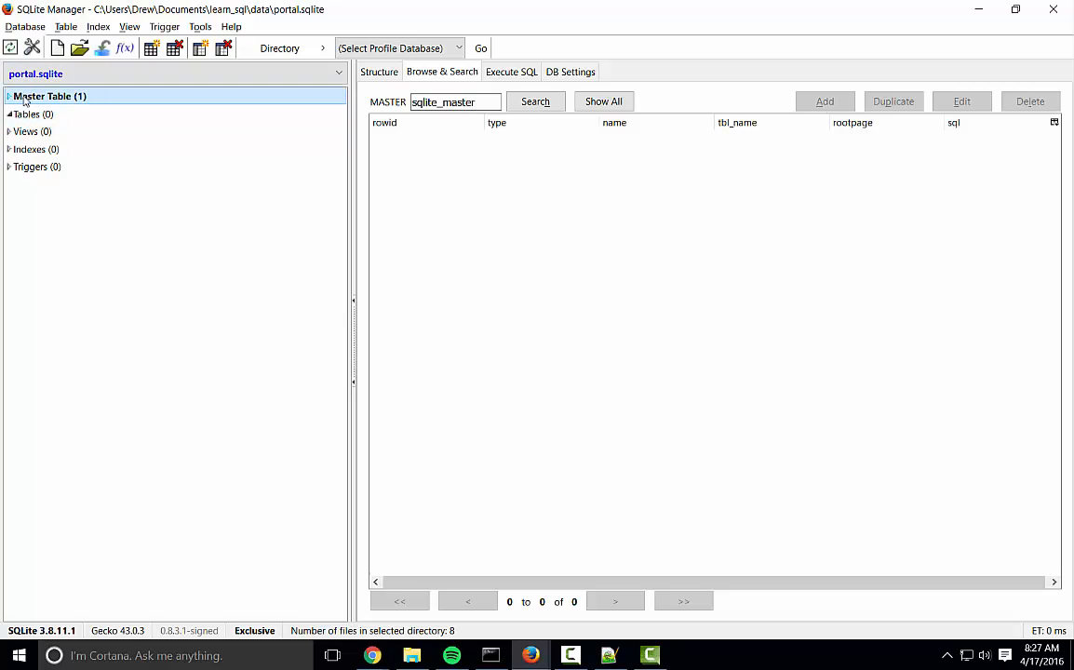
left_click(9, 97)
left_click(10, 97)
left_click(34, 29)
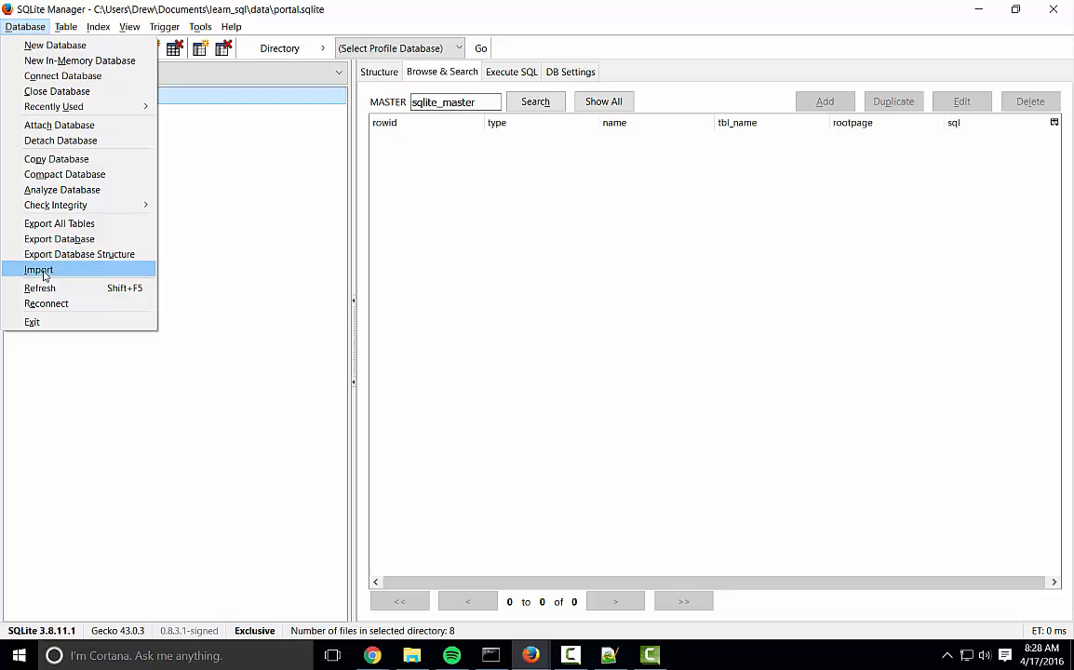
left_click(290, 21)
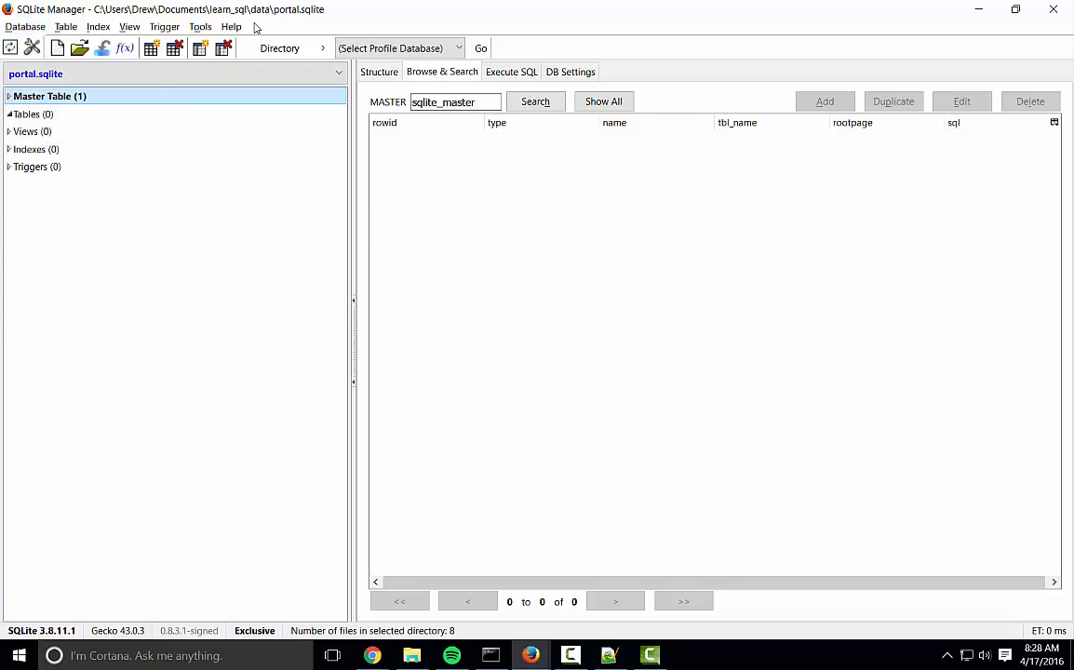
Start a data import into the portal database and choose surveys.csv as the source file.
left_click(103, 52)
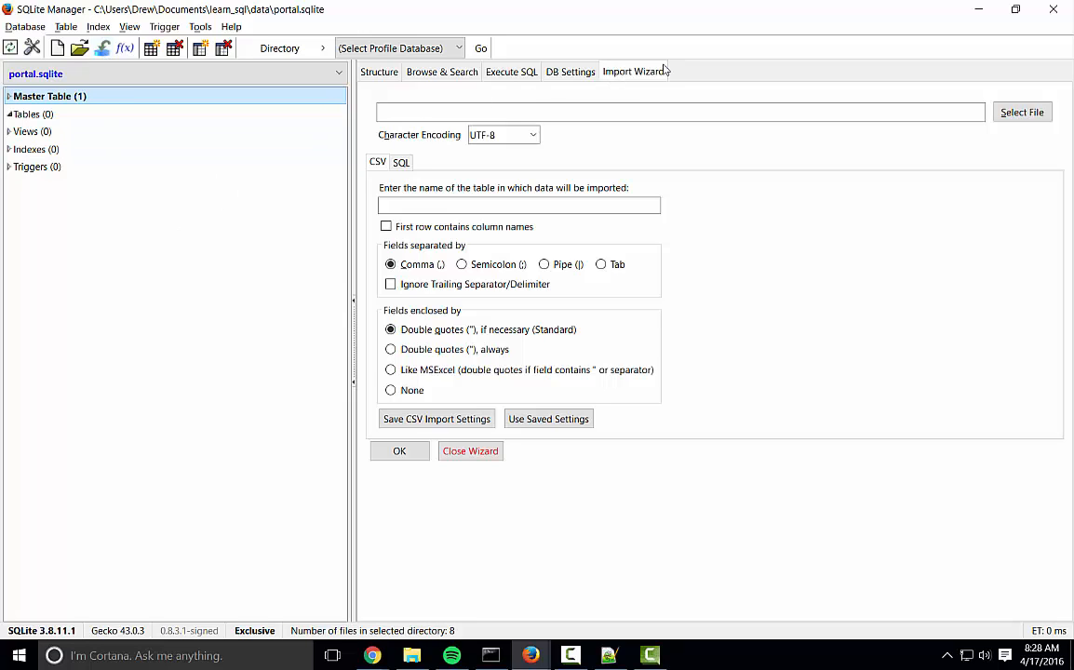
left_click(512, 111)
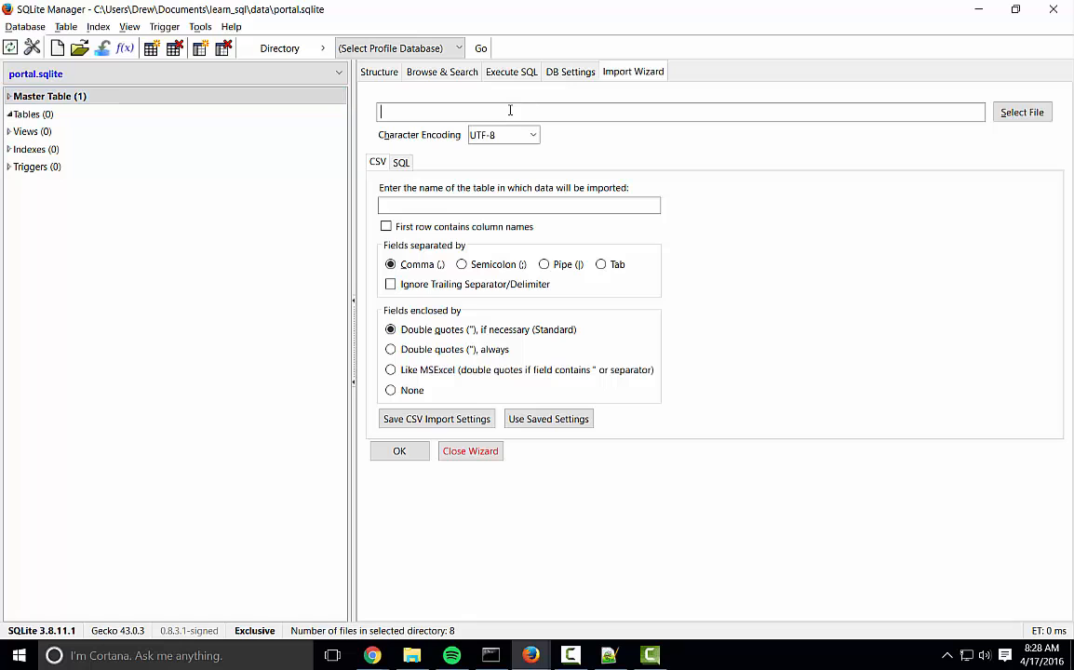
left_click(1020, 114)
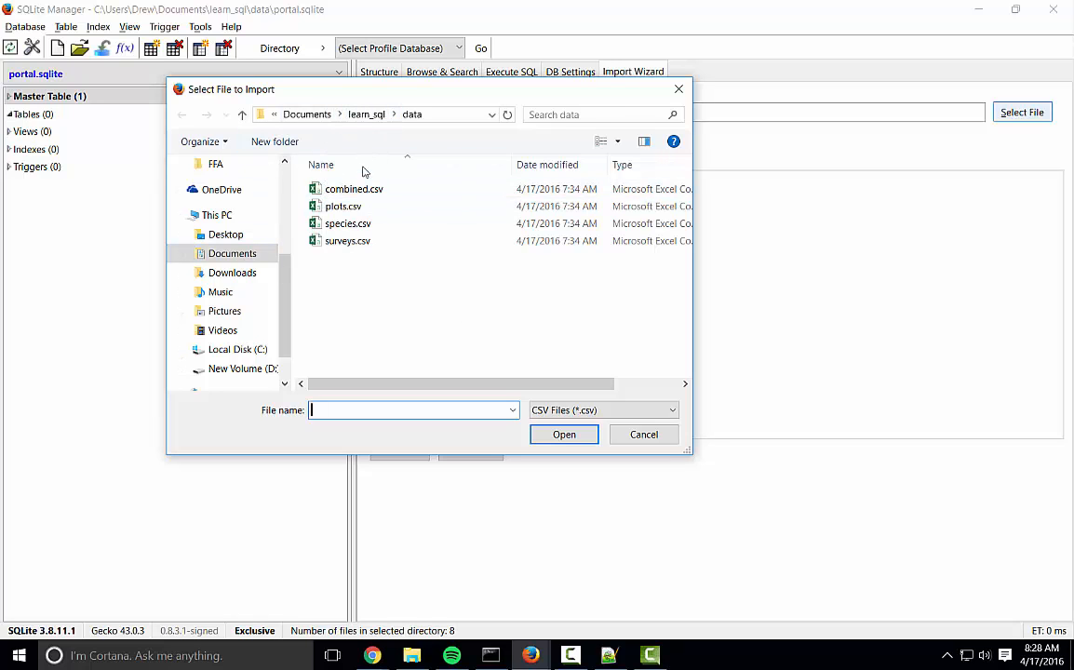
left_click(340, 244)
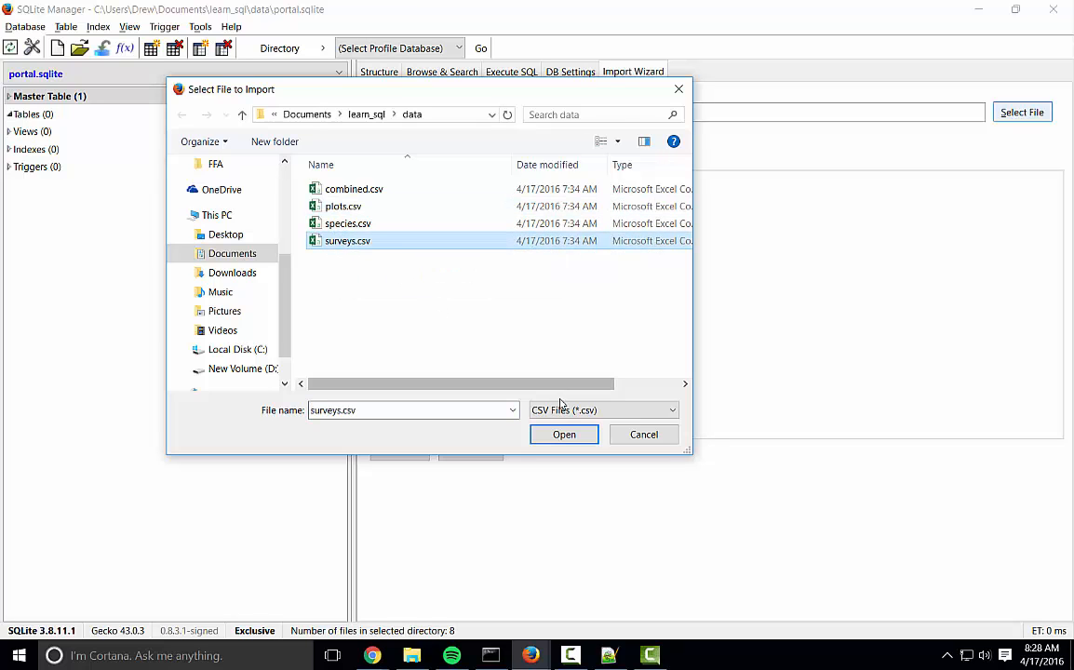
left_click(555, 436)
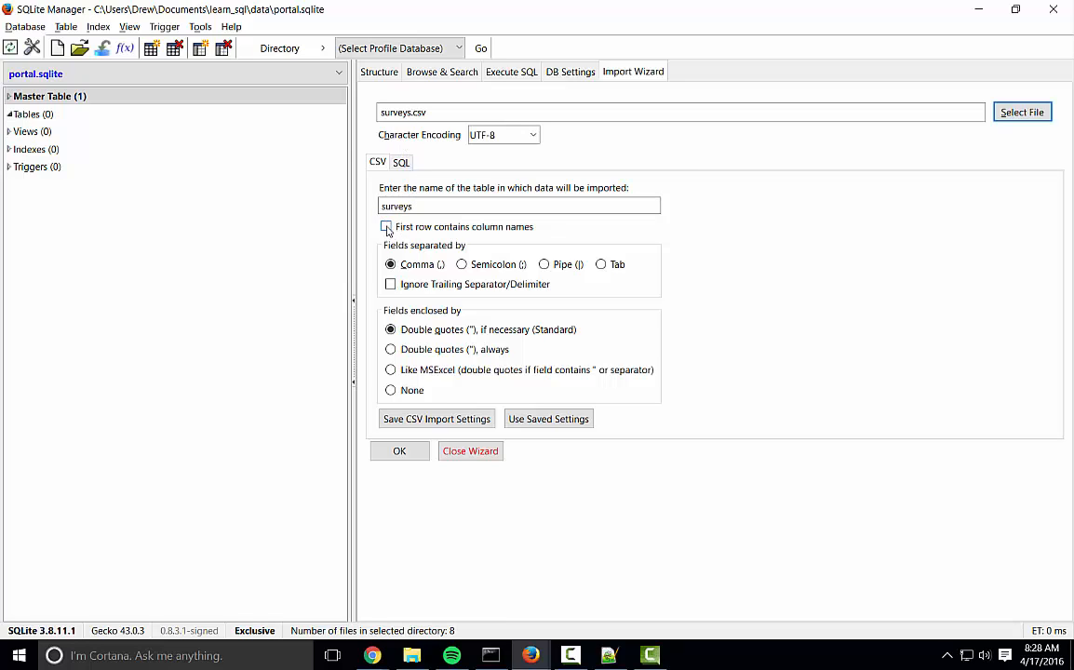
Import the CSV into the surveys table with the first row as column names, choosing to modify the new table's definition.
left_click(387, 227)
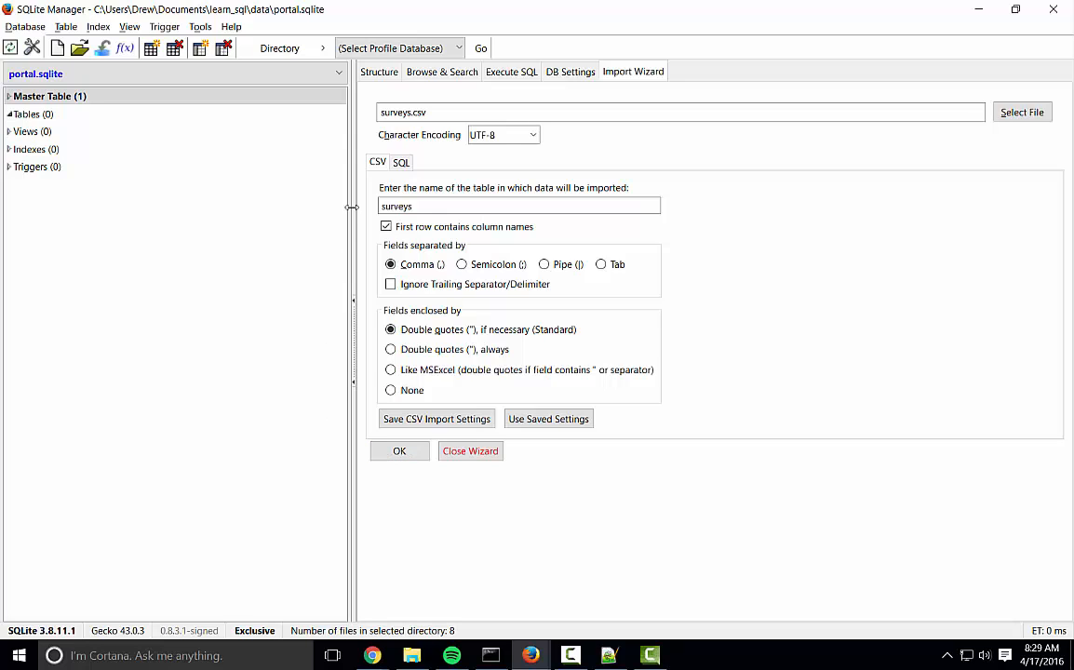
left_click(401, 163)
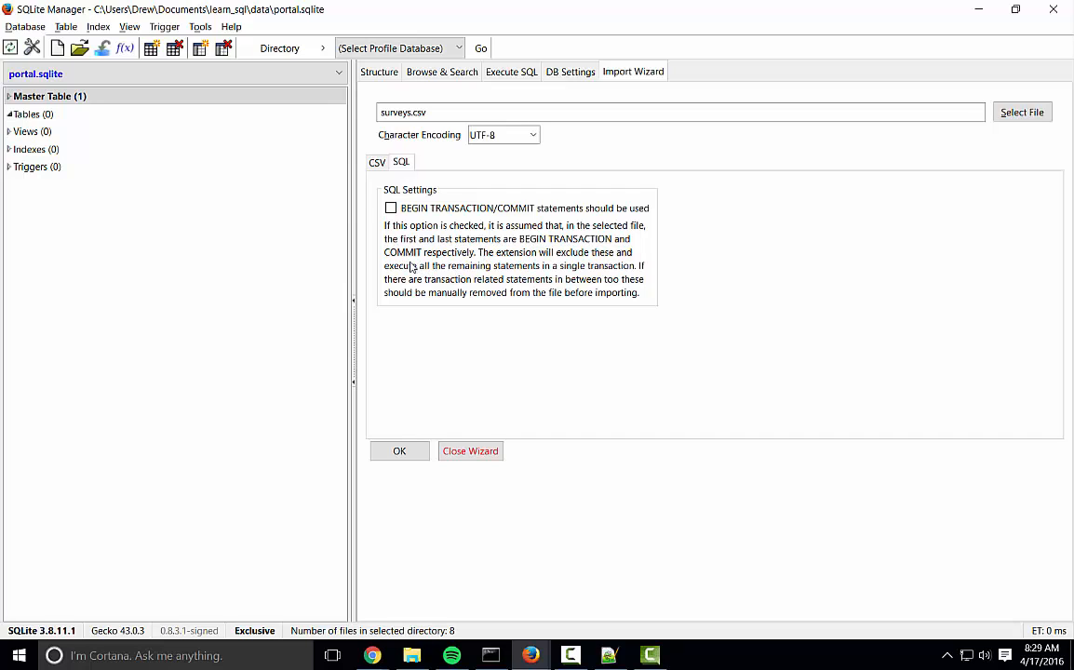
left_click(377, 162)
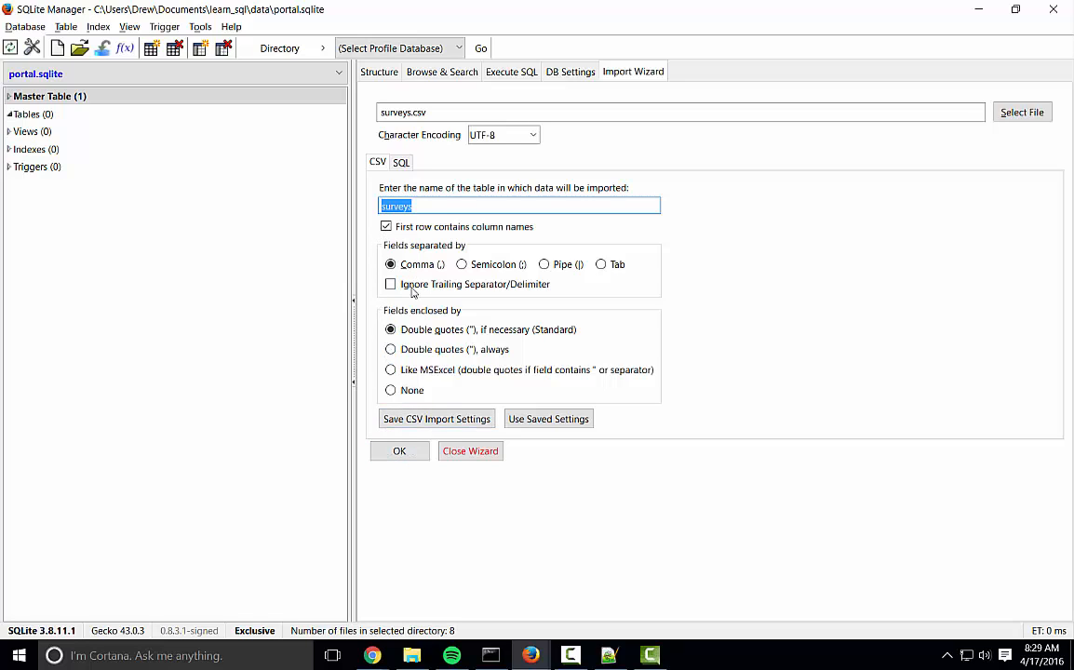
left_click(401, 452)
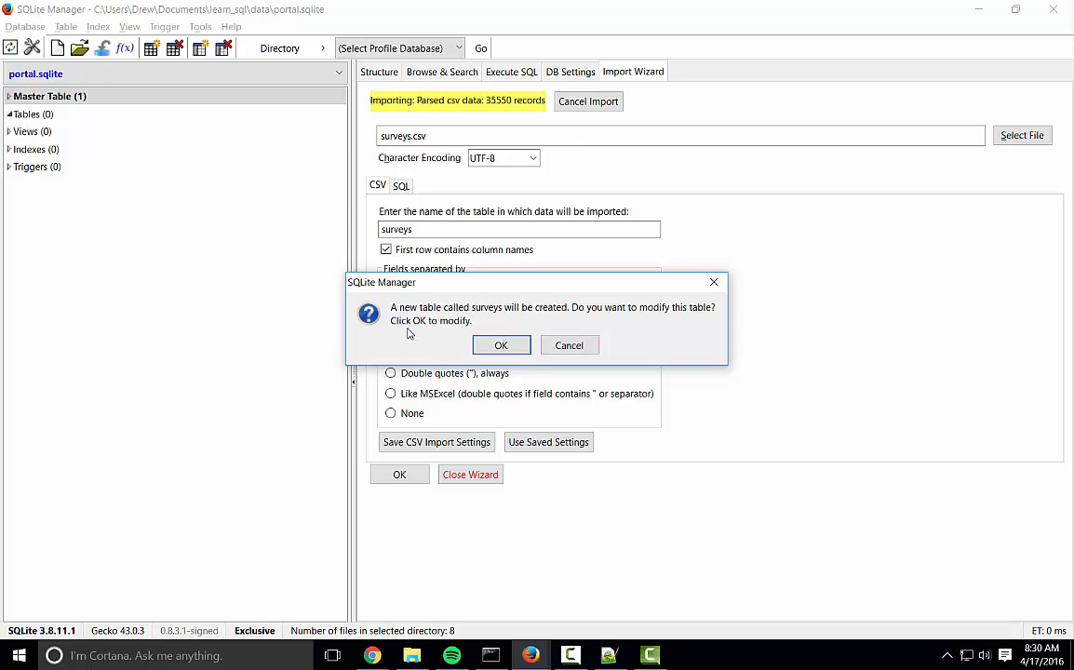
left_click(500, 347)
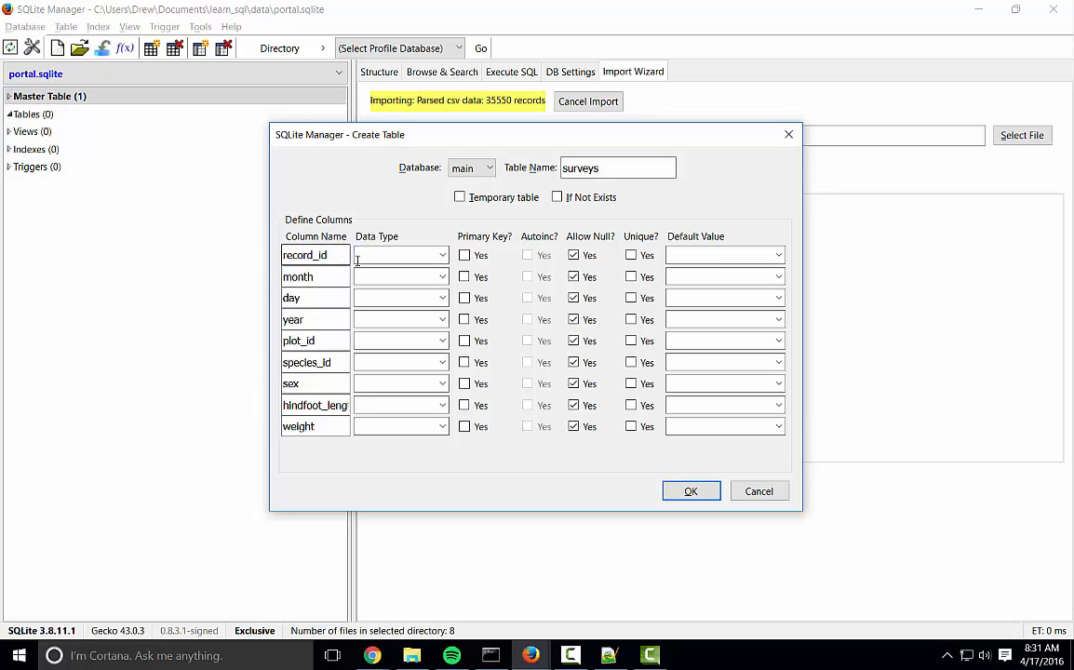
Set the data type of the record_id, month, day, year, plot_id and species_id columns to INTEGER.
left_click(443, 256)
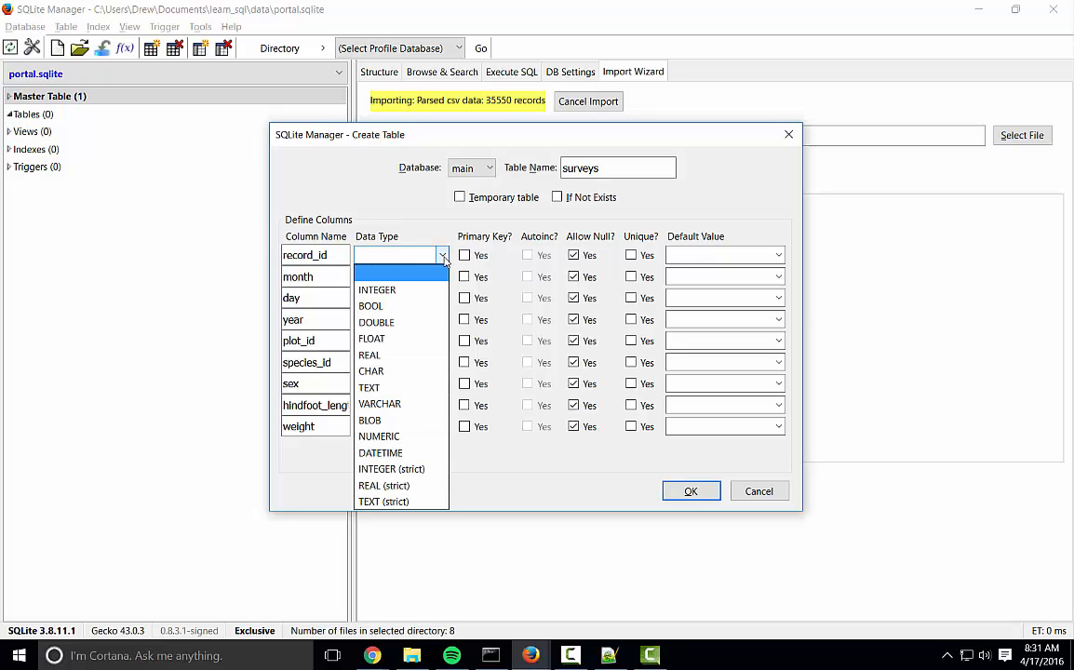
left_click(394, 293)
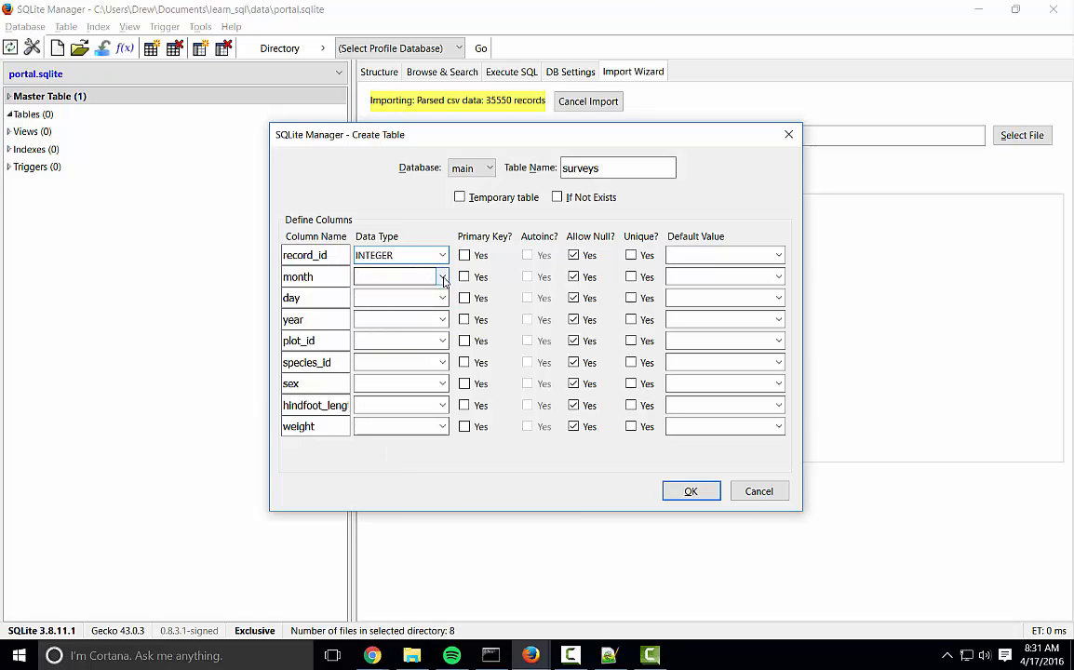
left_click(443, 278)
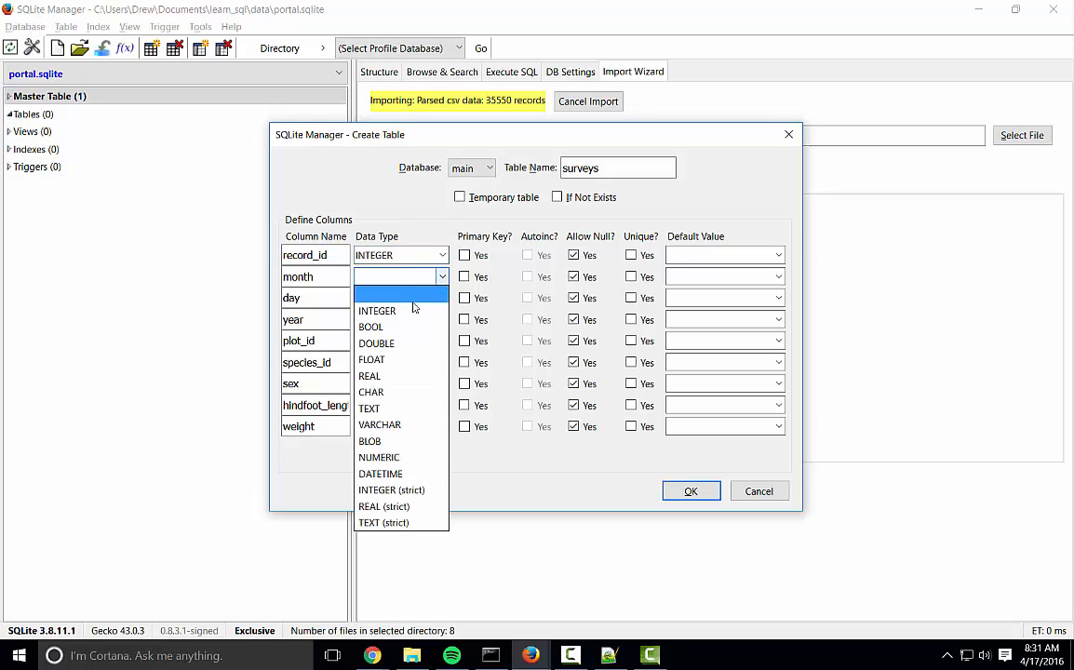
left_click(411, 310)
left_click(442, 298)
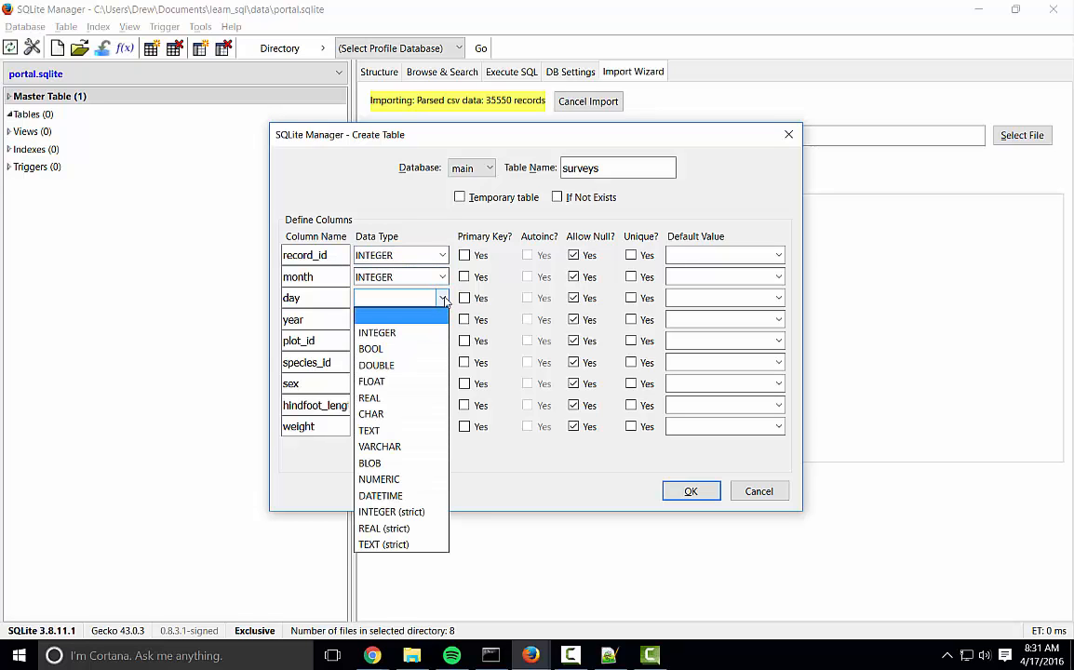
left_click(420, 334)
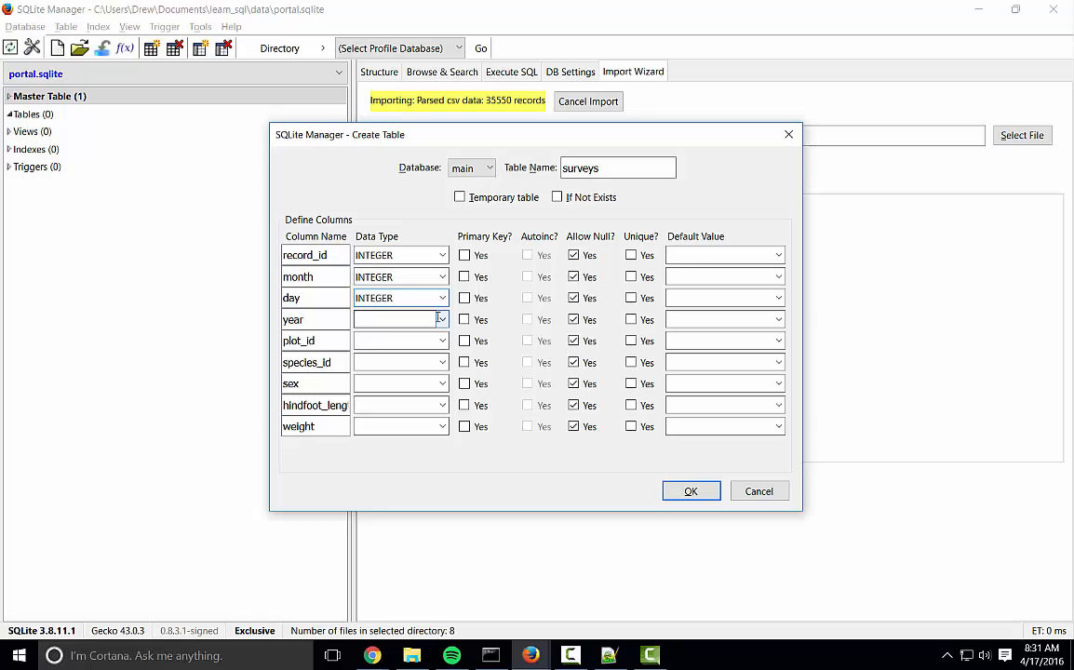
left_click(441, 319)
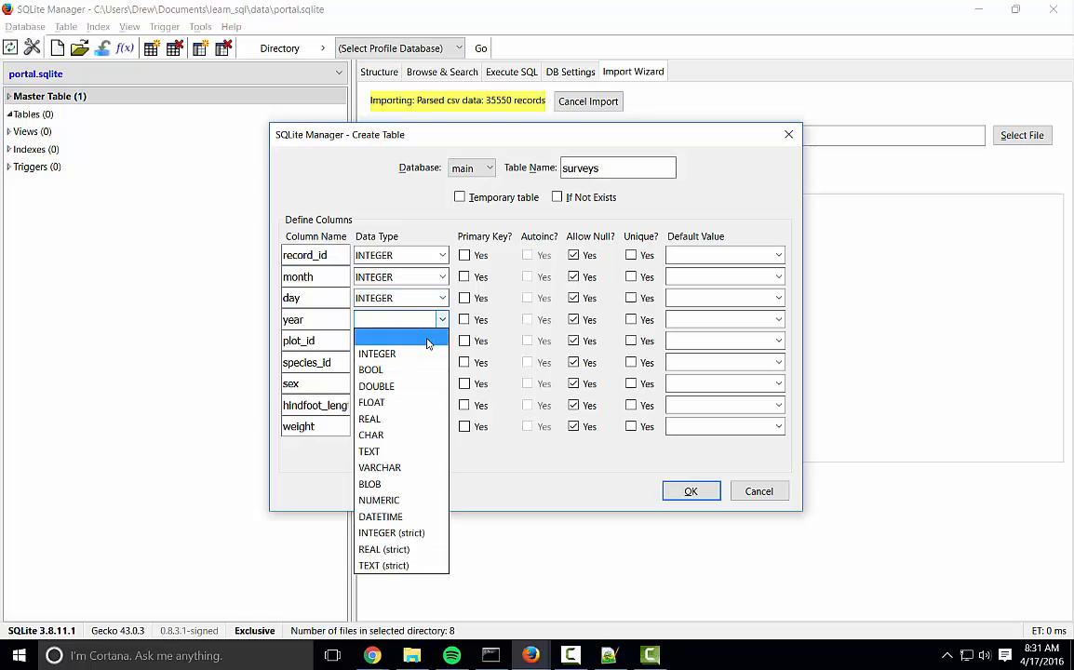
left_click(412, 359)
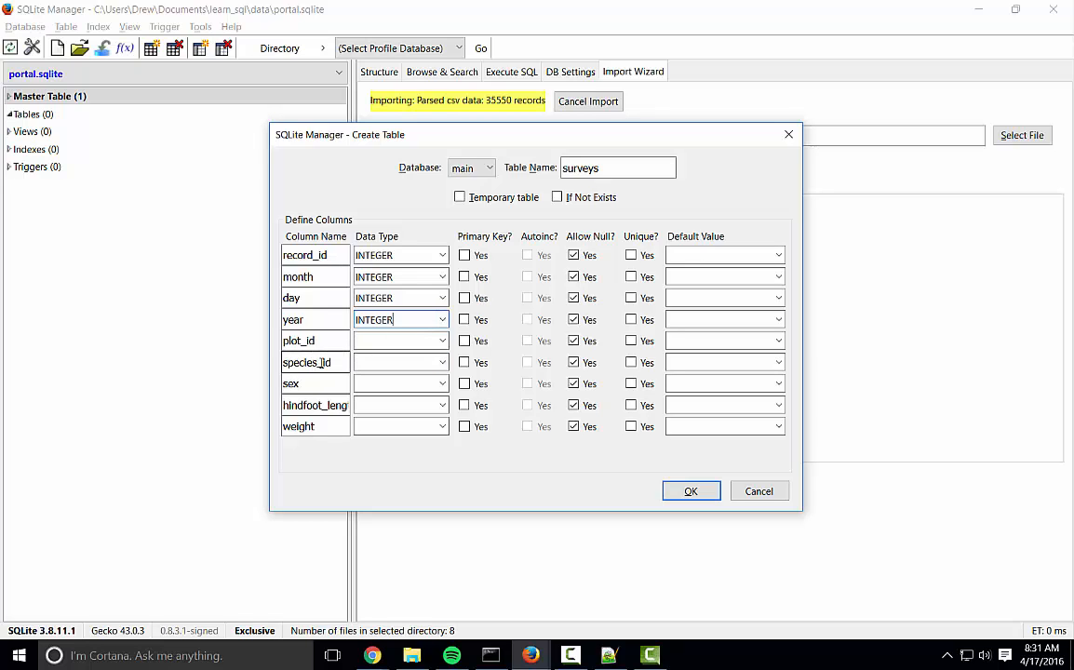
left_click(442, 340)
left_click(418, 376)
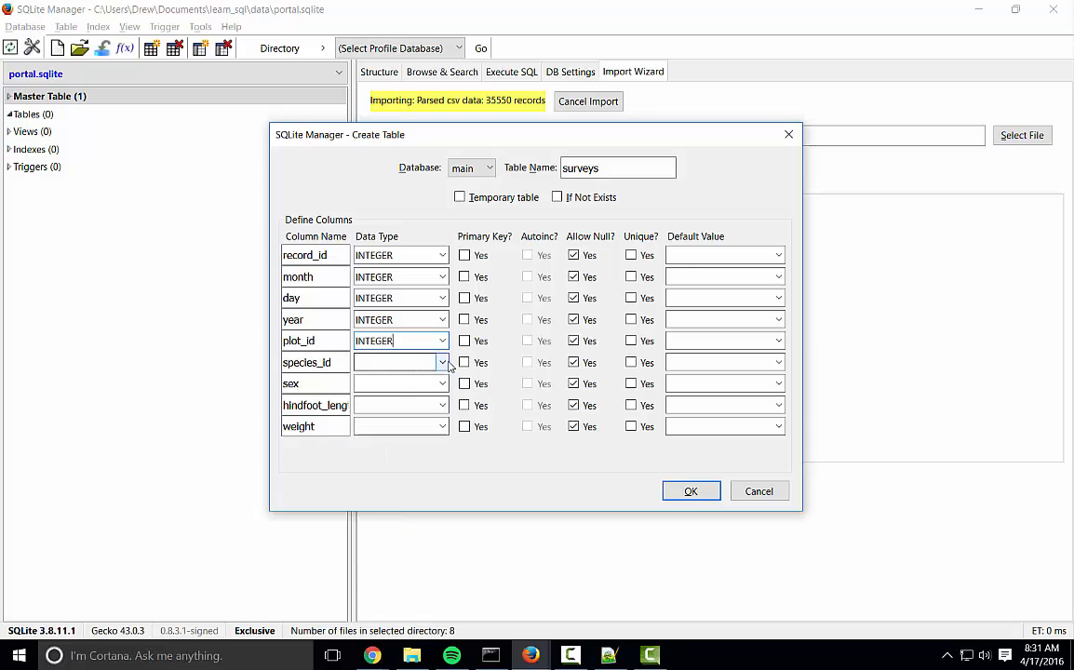
left_click(442, 362)
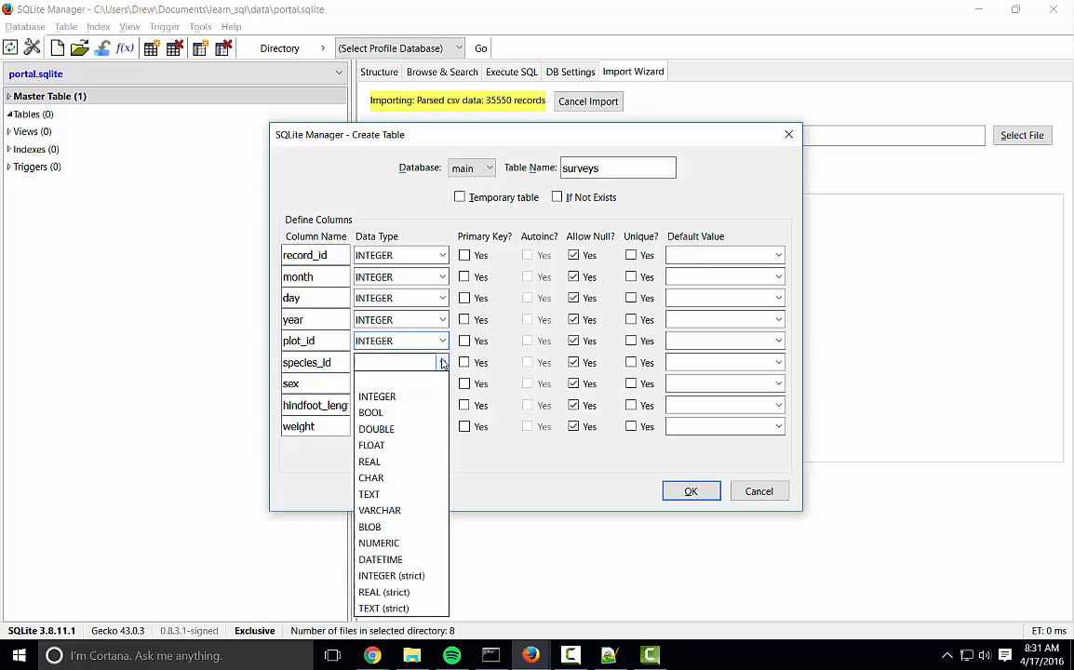
left_click(395, 397)
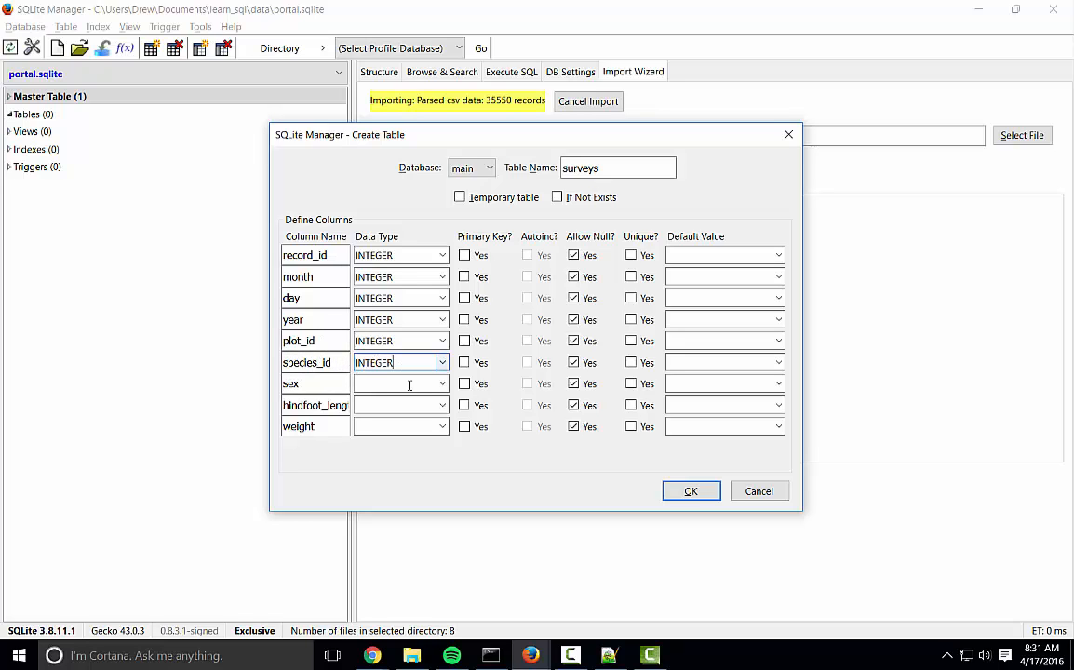
Set the sex column's data type to TEXT and the hindfoot length and weight columns to INTEGER.
left_click(443, 385)
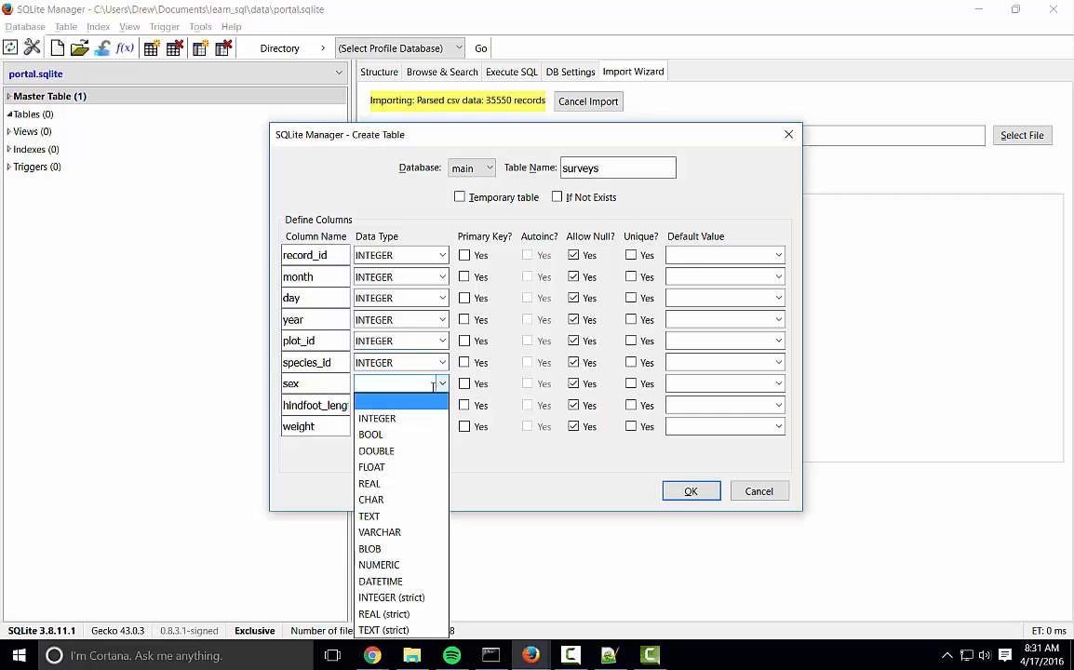
left_click(392, 519)
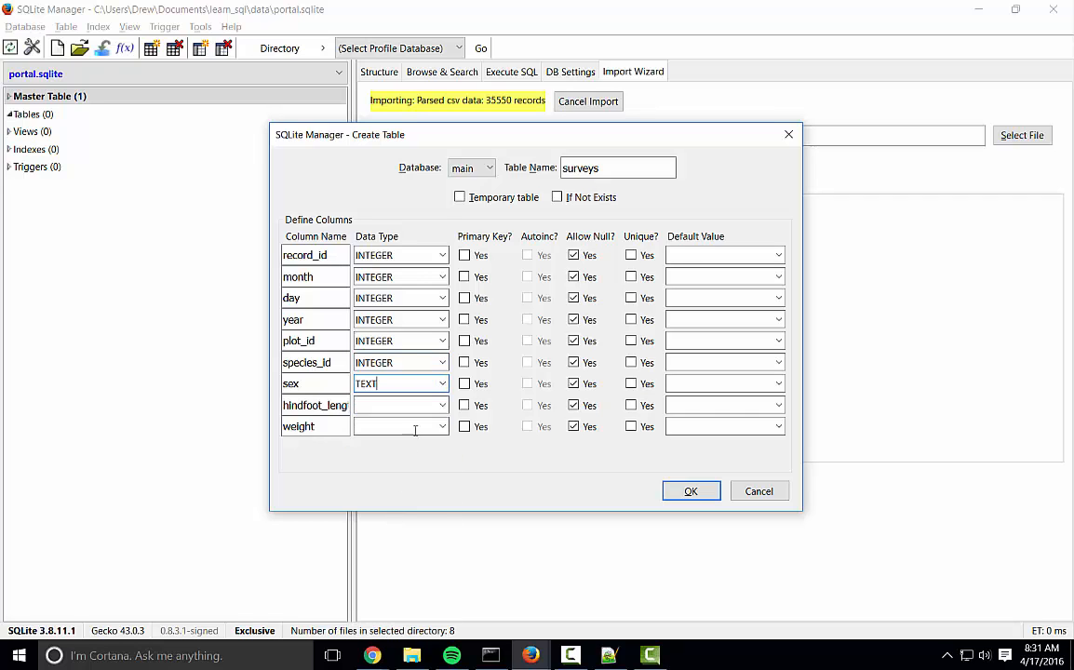
left_click(442, 406)
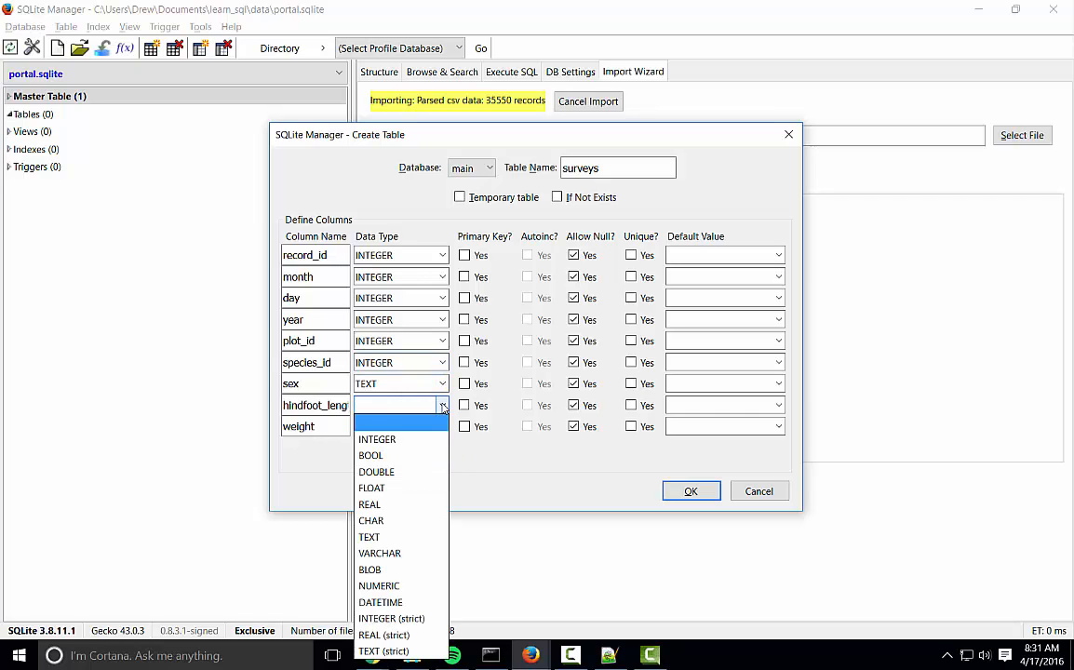
left_click(407, 439)
left_click(443, 426)
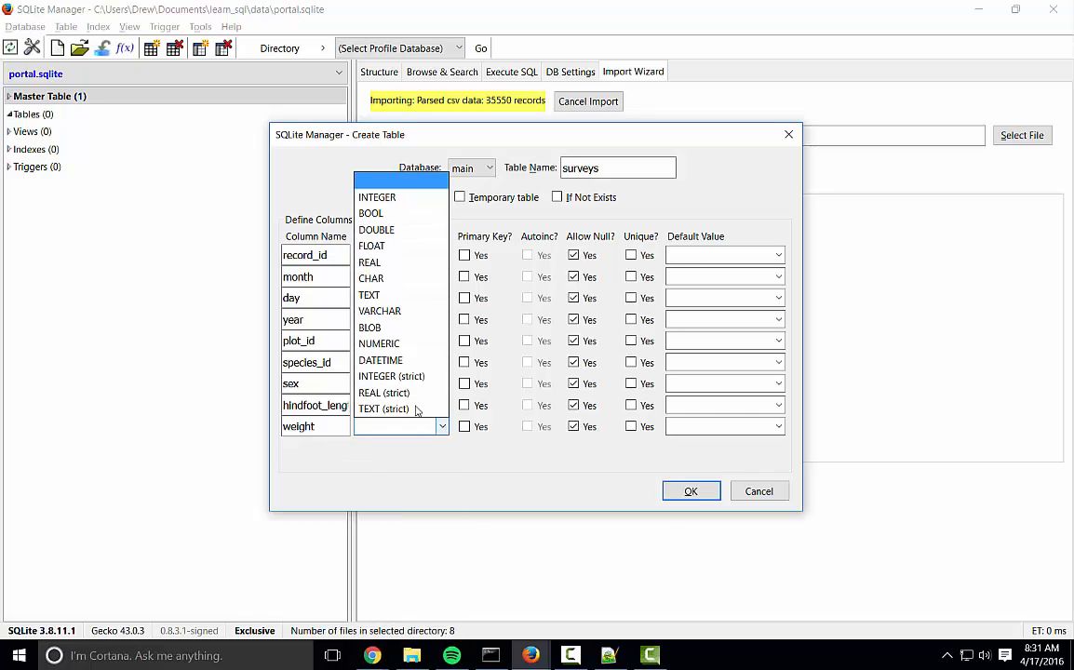
left_click(382, 198)
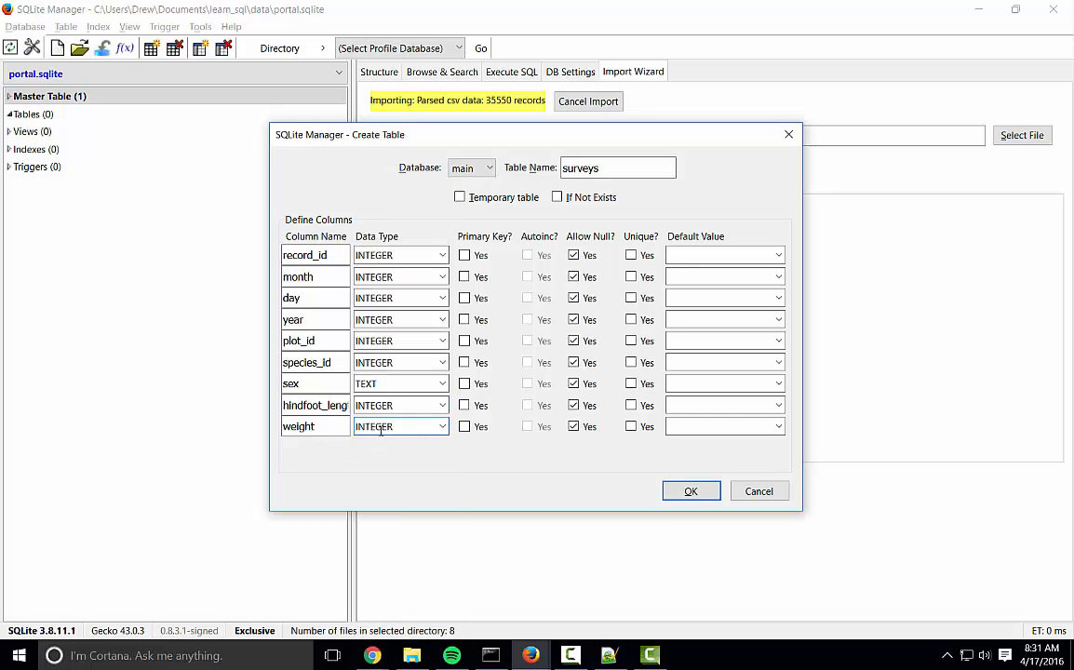
Keep the hindfoot length column as INTEGER, create the surveys table and confirm importing the CSV rows.
left_click(438, 406)
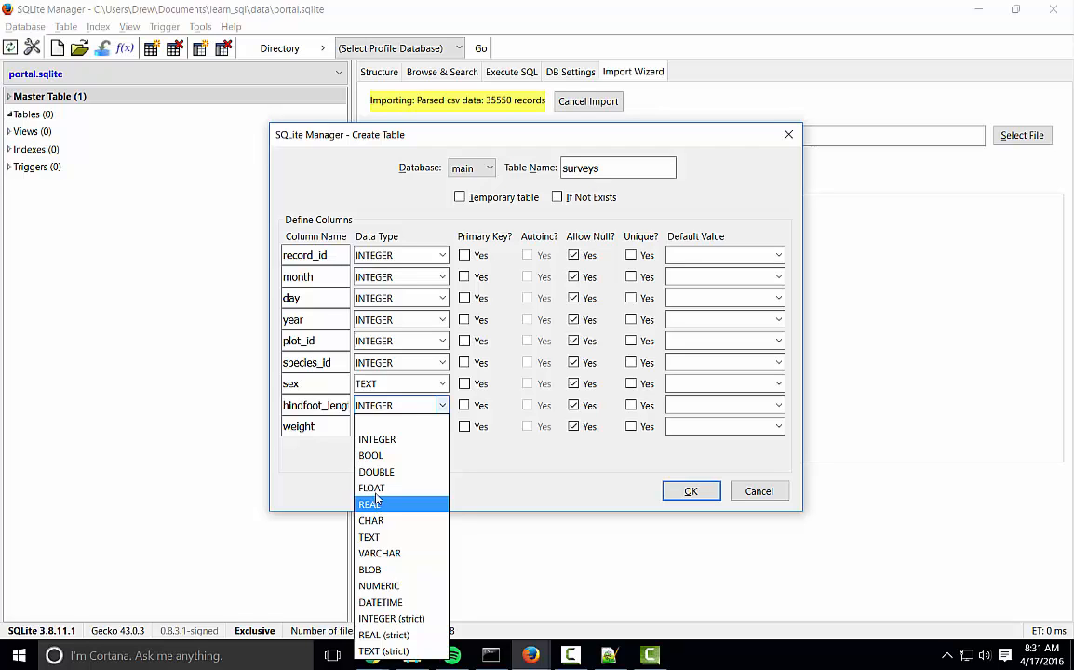
left_click(392, 441)
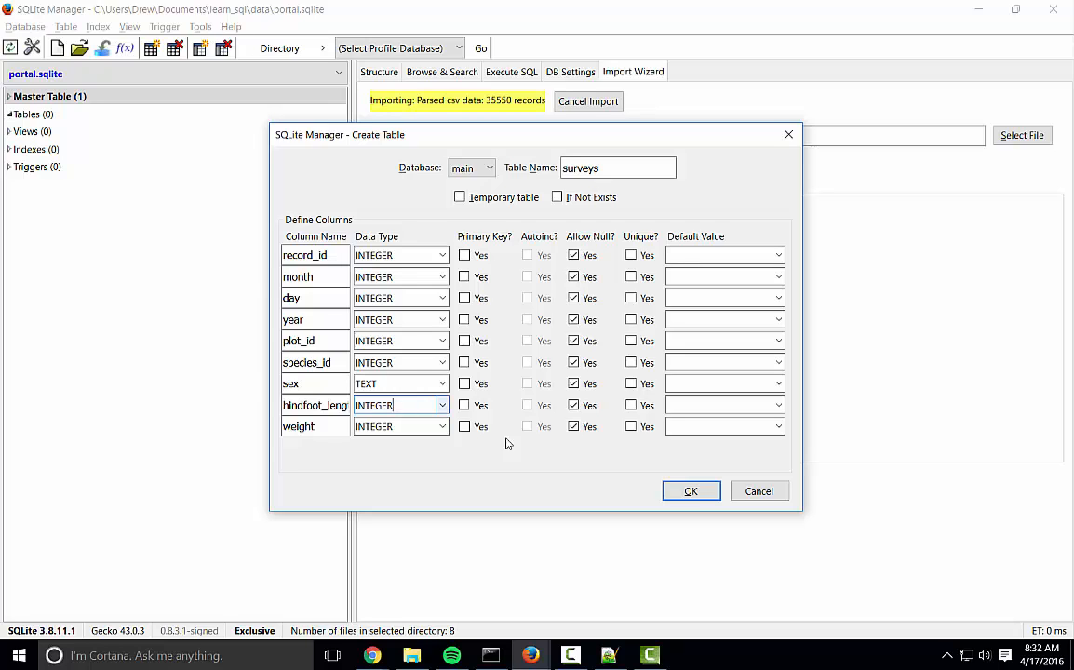
left_click(690, 492)
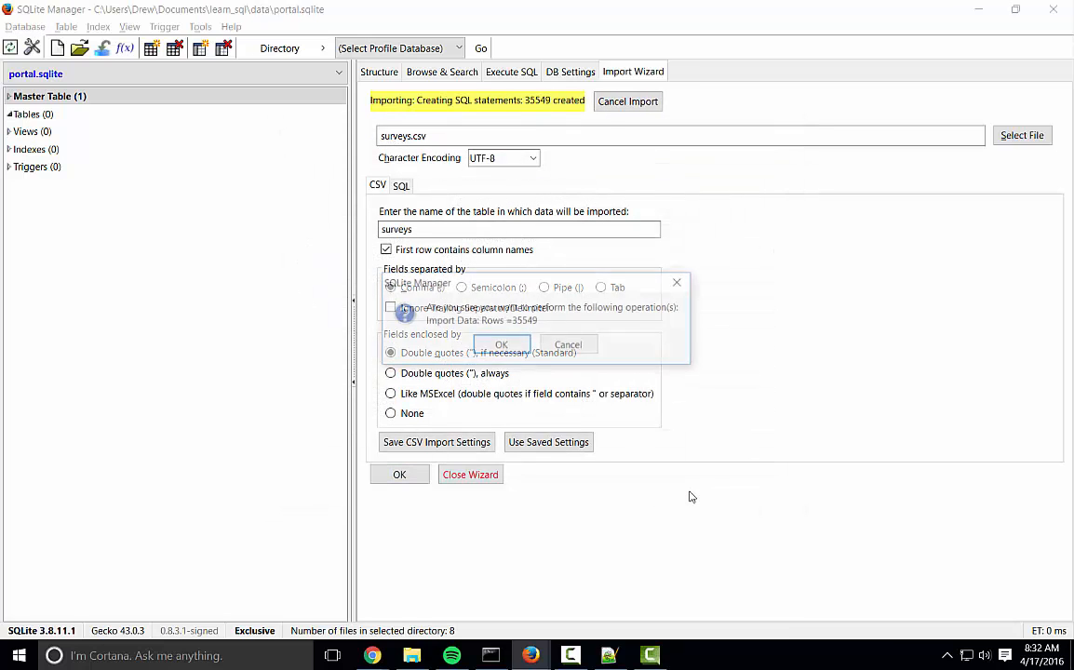
left_click(502, 348)
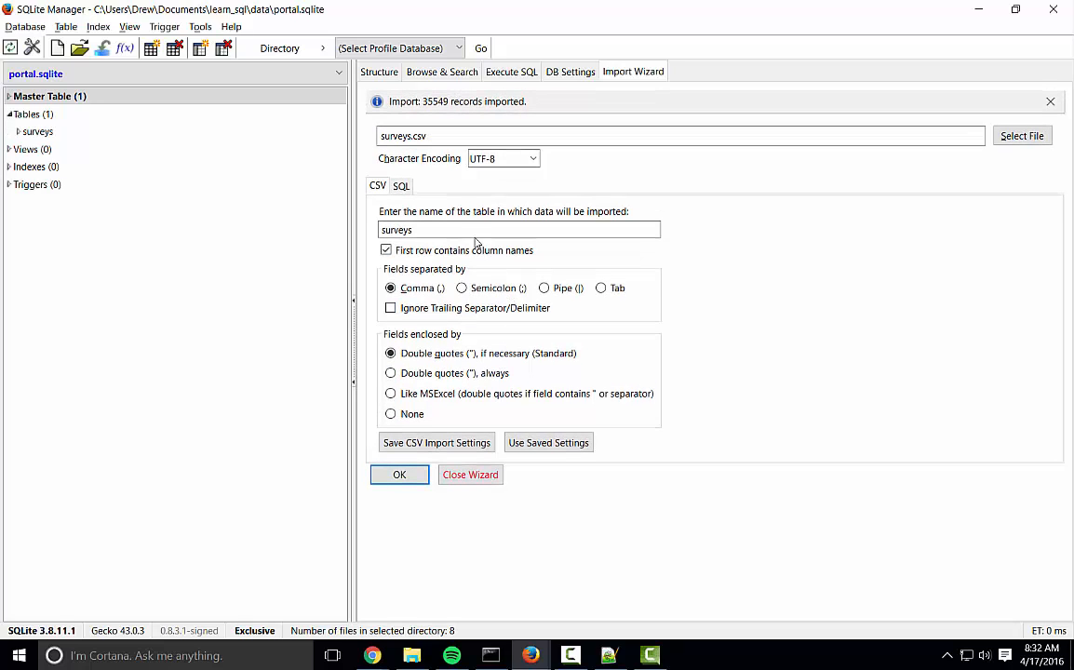
Browse the imported records of the surveys table and examine its structure and column data types.
left_click(33, 133)
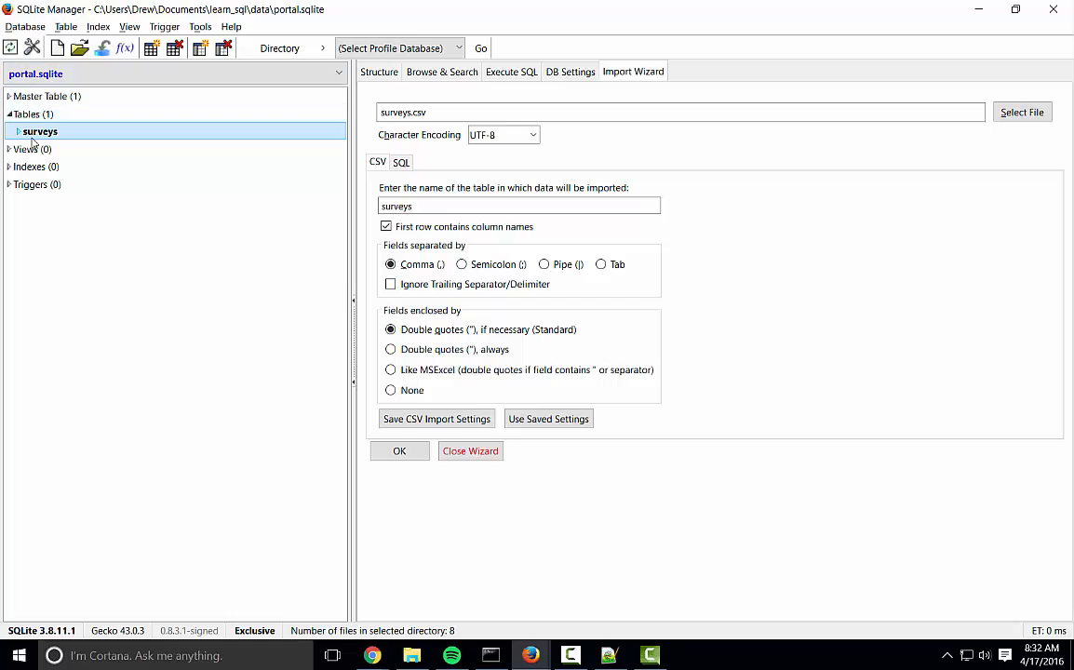
left_click(437, 75)
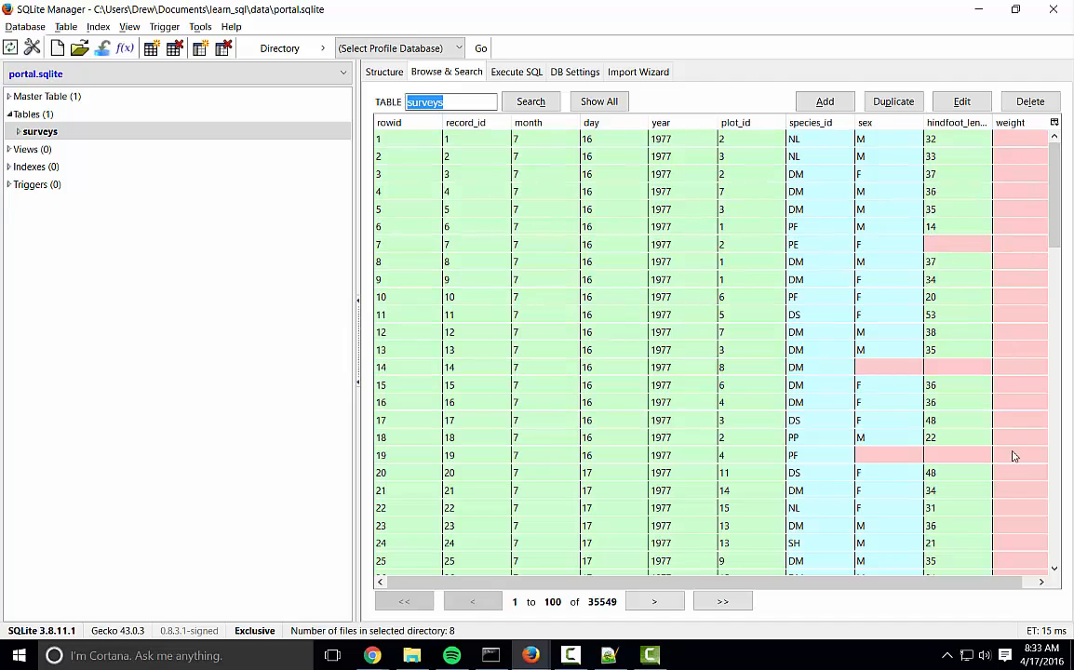
left_click_drag(1011, 582, 808, 578)
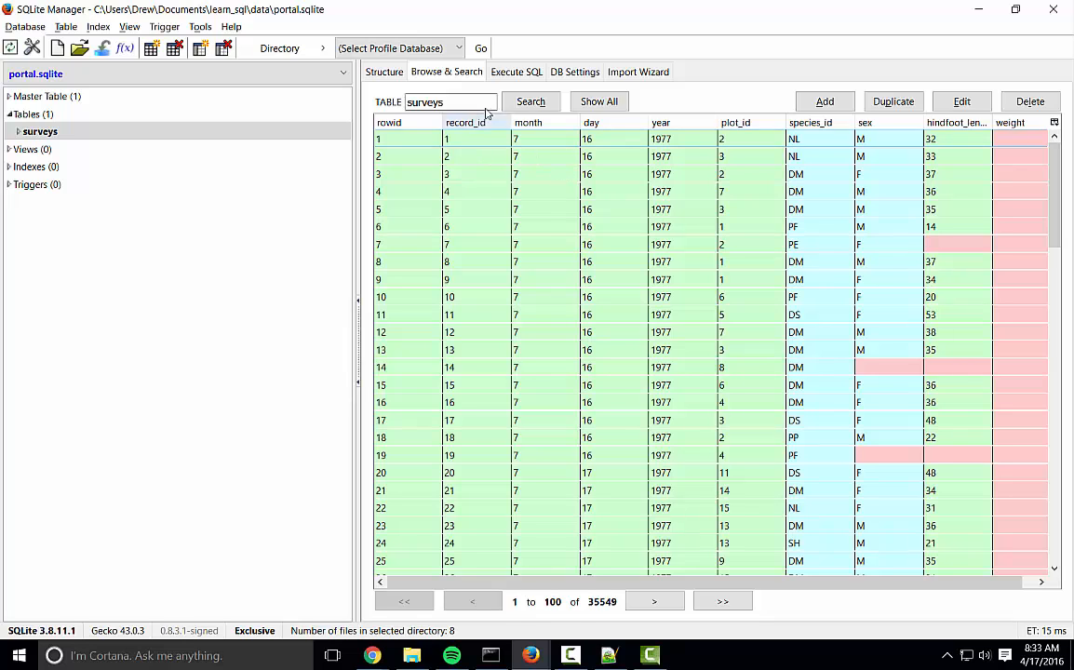
left_click(382, 75)
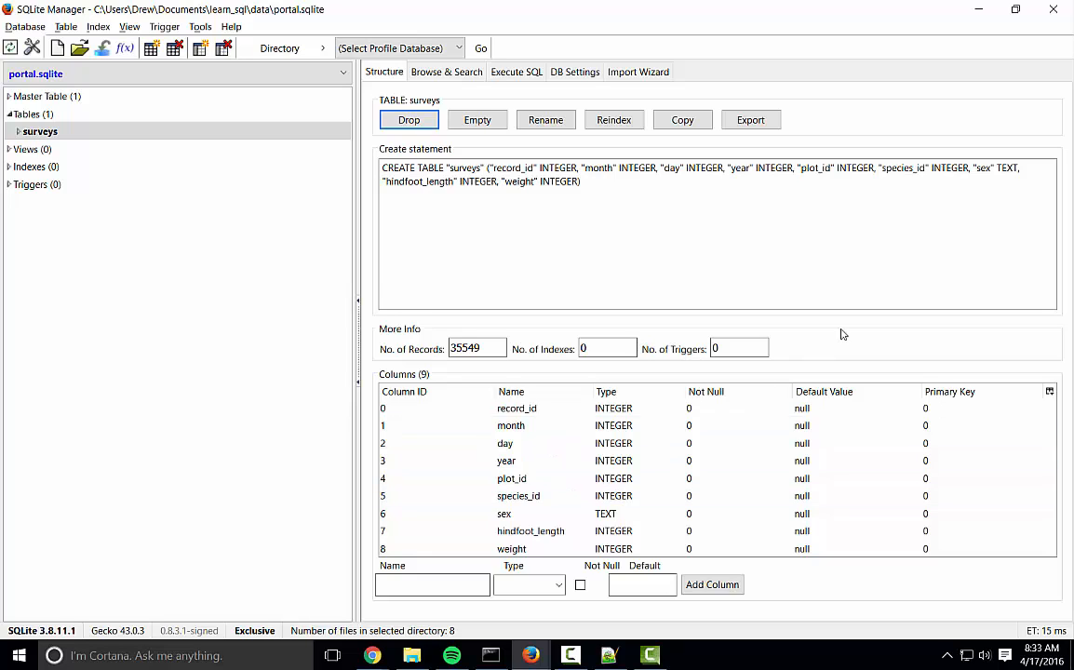
Switch to File Explorer and open surveys.csv from the Documents\learn_sql\data folder in Excel.
left_click(412, 657)
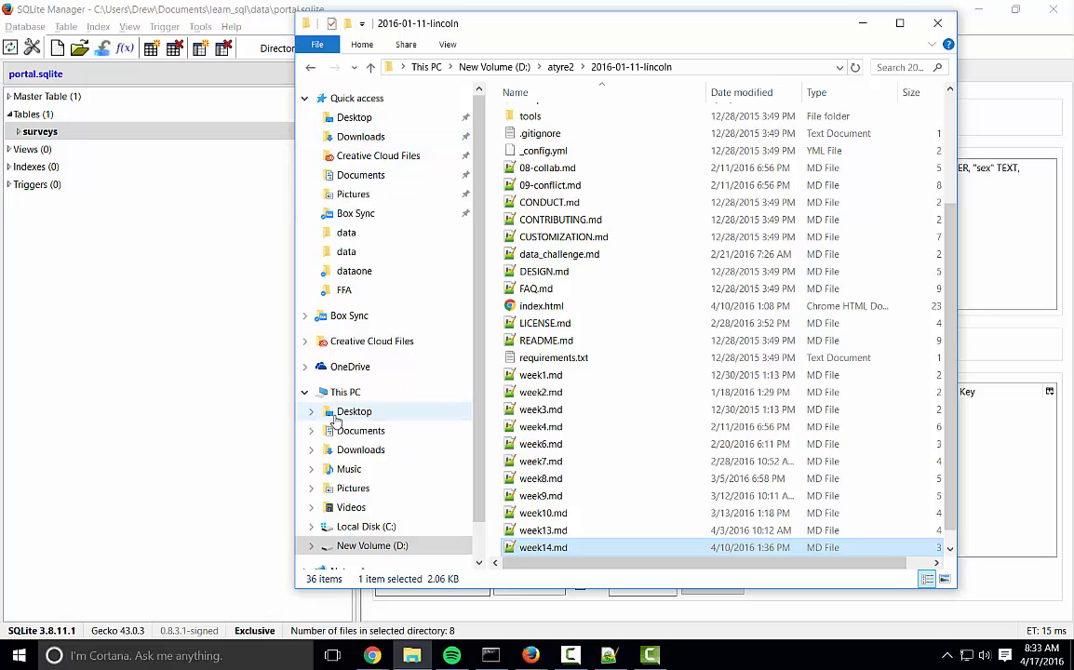
left_click(350, 176)
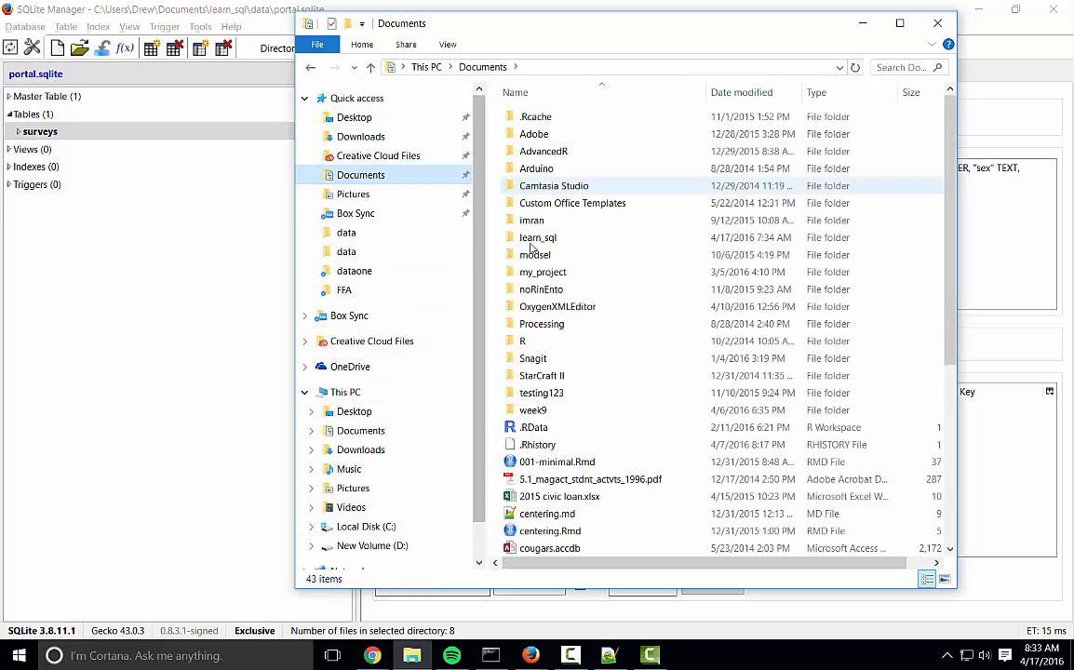
double_click(547, 237)
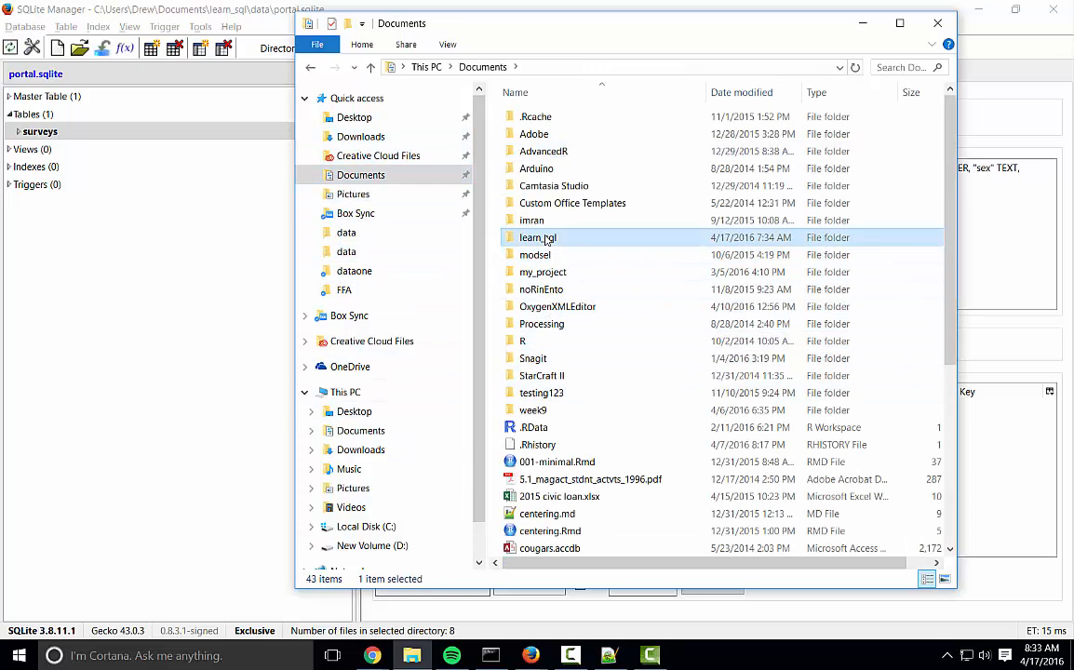
double_click(528, 118)
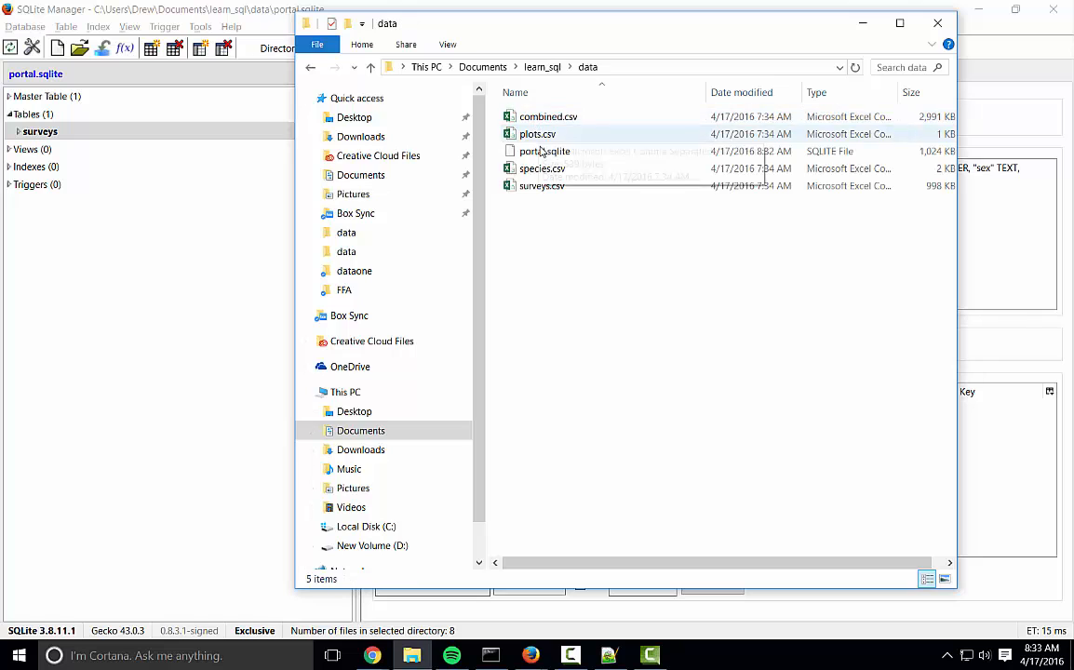
double_click(529, 186)
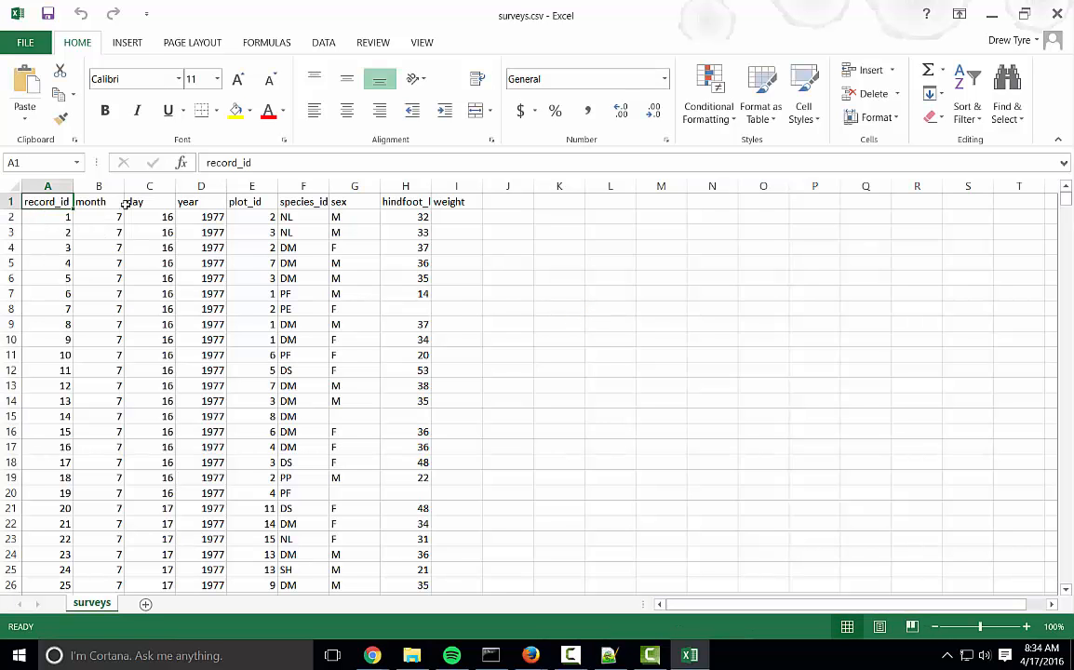
Examine the plot_id and species_id columns of surveys.csv for the kind of values they hold, and close the workbook.
left_click(259, 203)
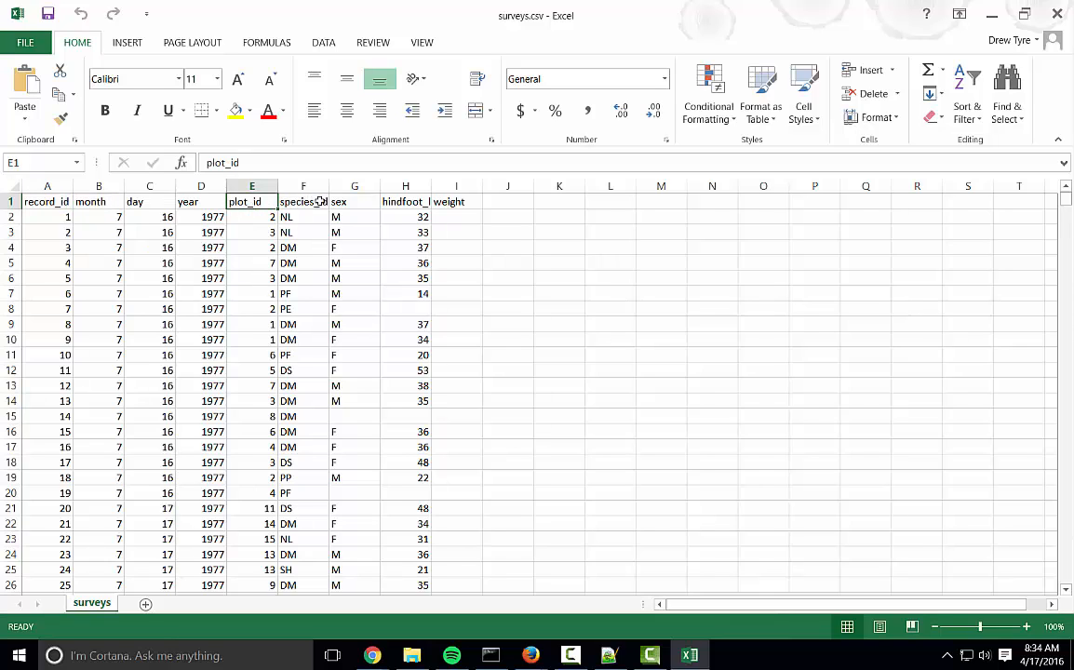
left_click(288, 202)
left_click(302, 221)
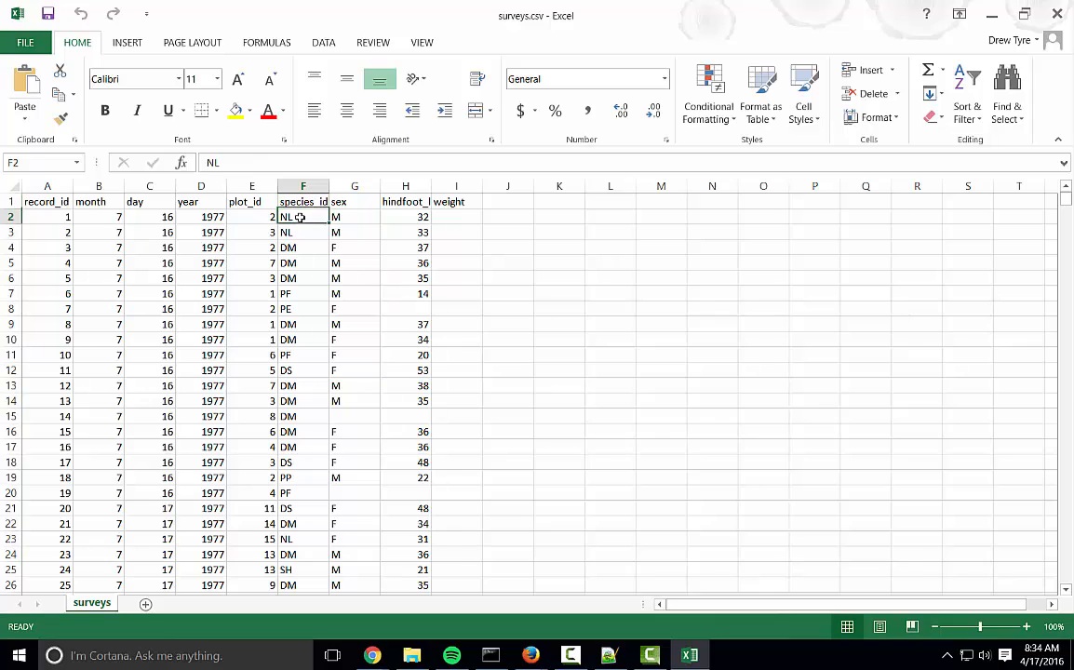
left_click(293, 233)
left_click(296, 249)
left_click(299, 276)
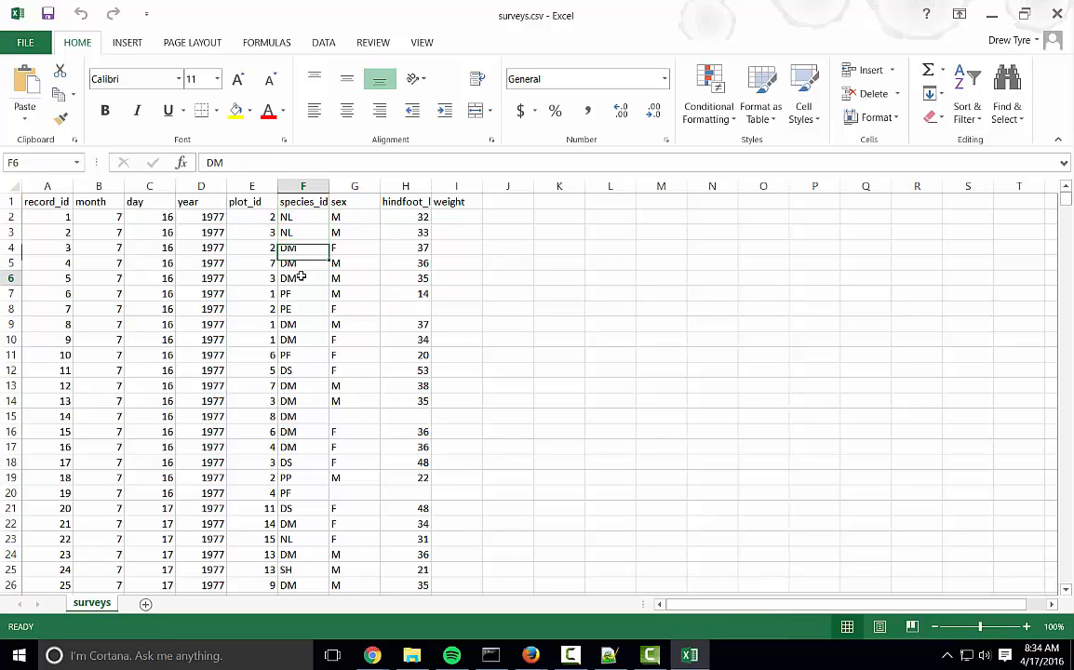
left_click(292, 354)
left_click(294, 218)
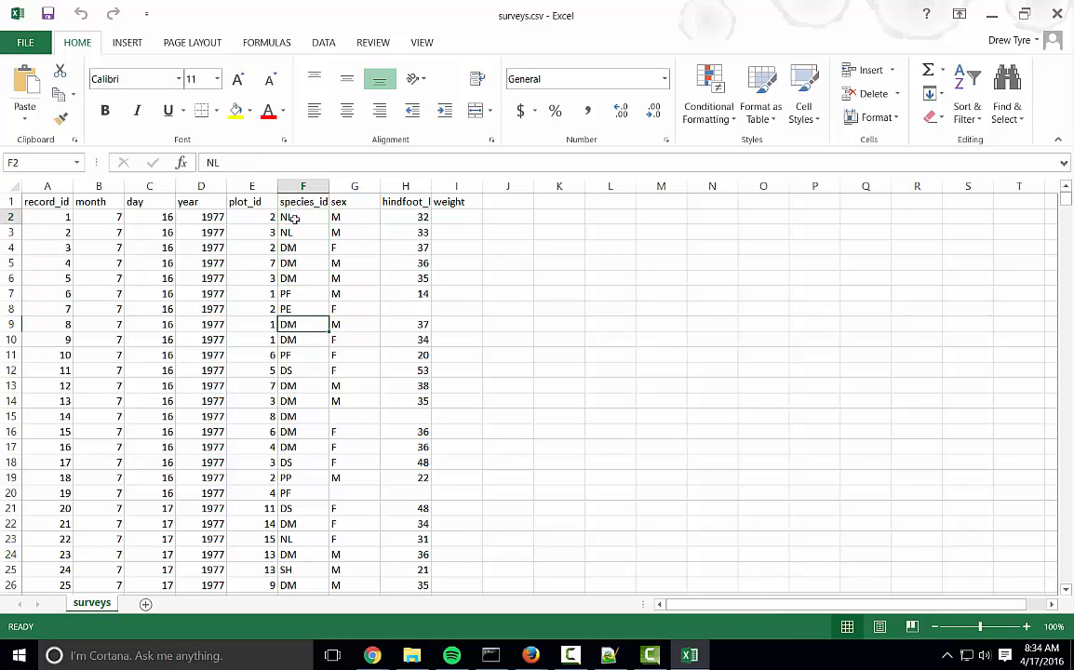
left_click(293, 202)
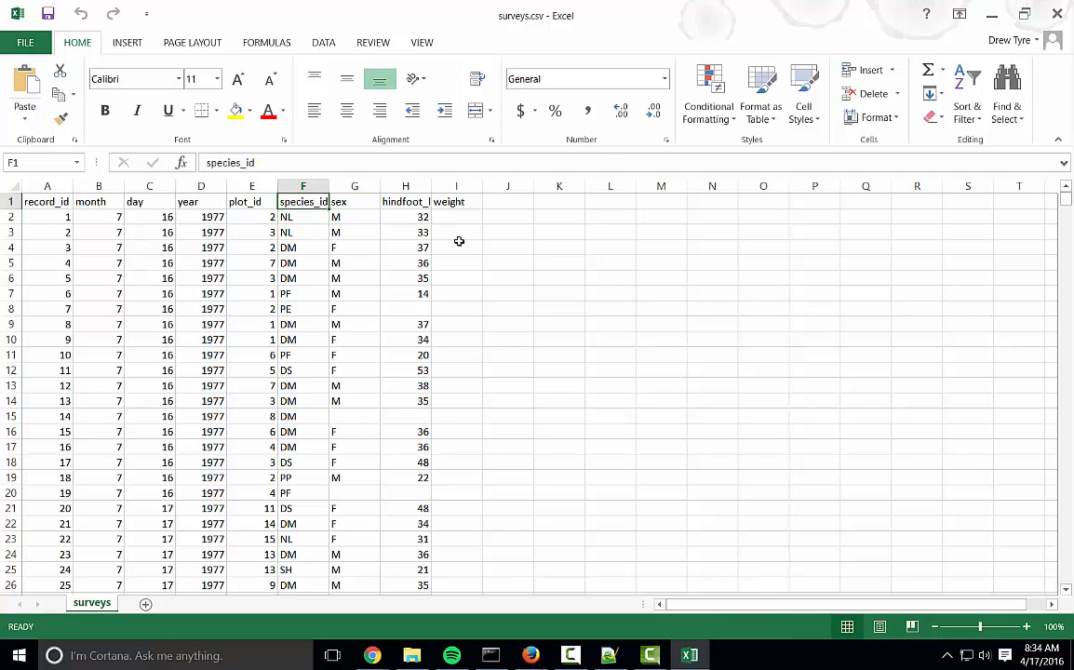
left_click(1057, 13)
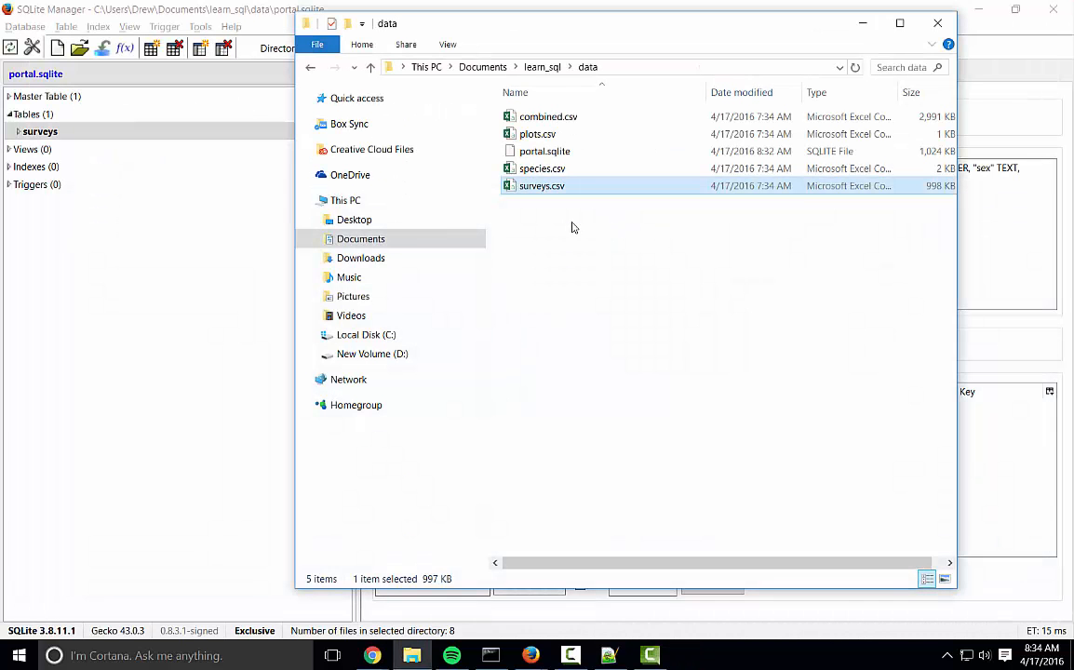
Return to SQLite Manager and drop the surveys table from the portal database.
left_click(163, 418)
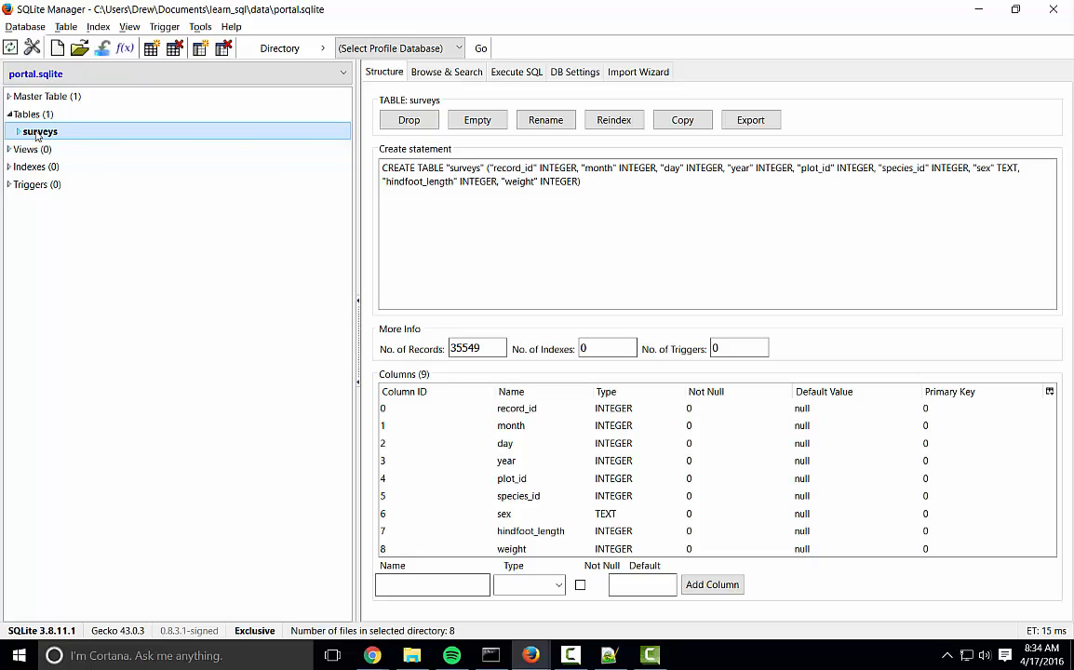
left_click(415, 127)
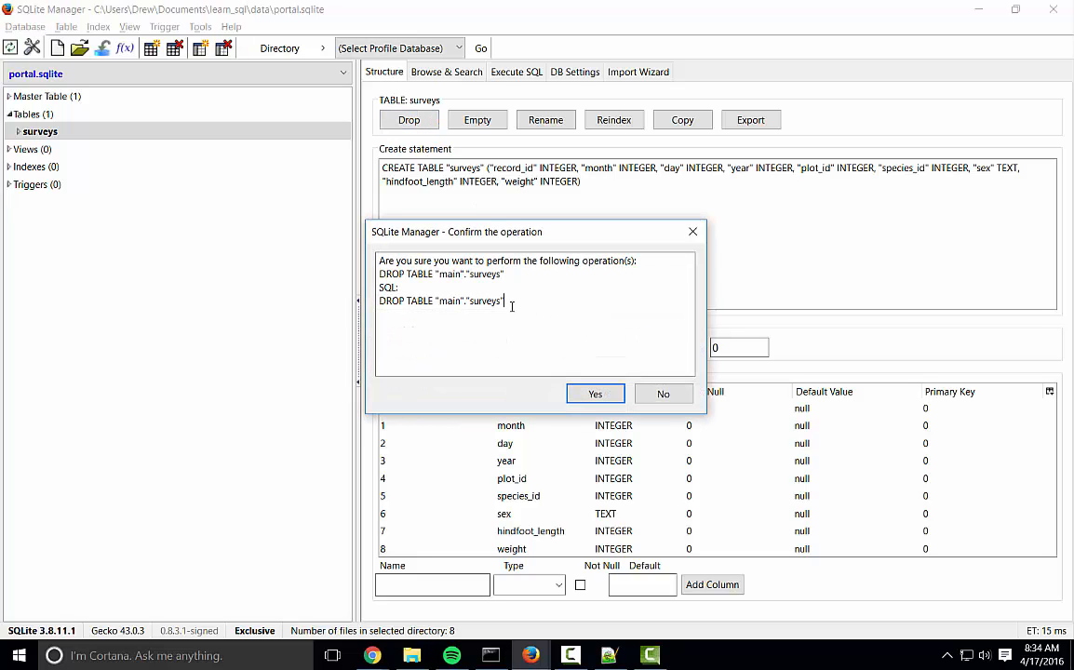
left_click(607, 402)
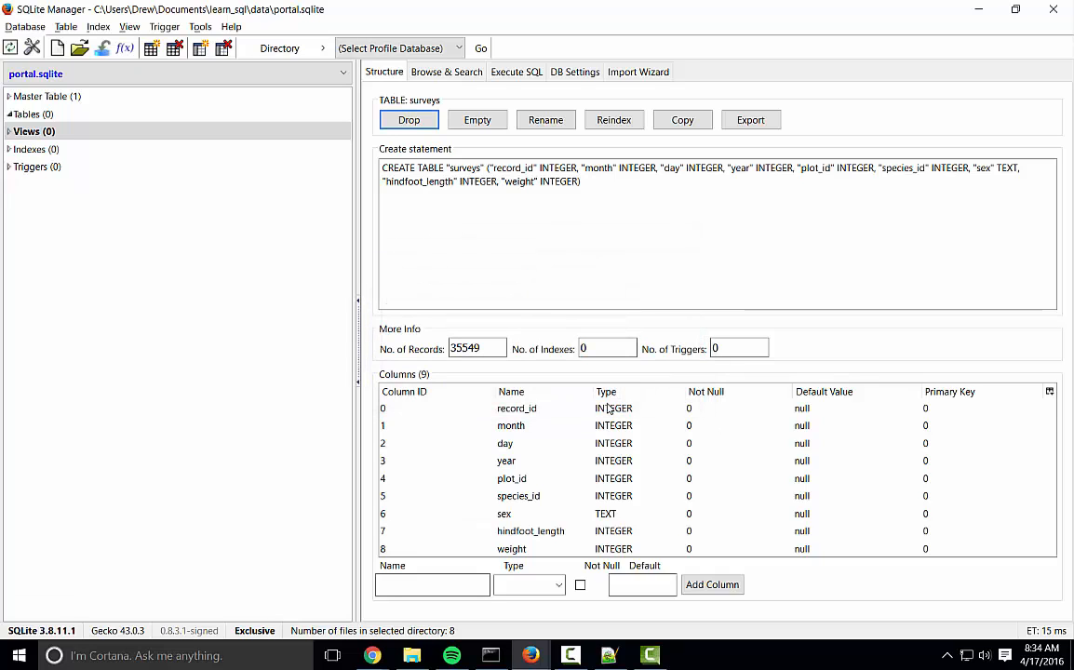
Start a new import of surveys.csv into a surveys table with first-row column names, choosing to modify the table's definition.
left_click(33, 115)
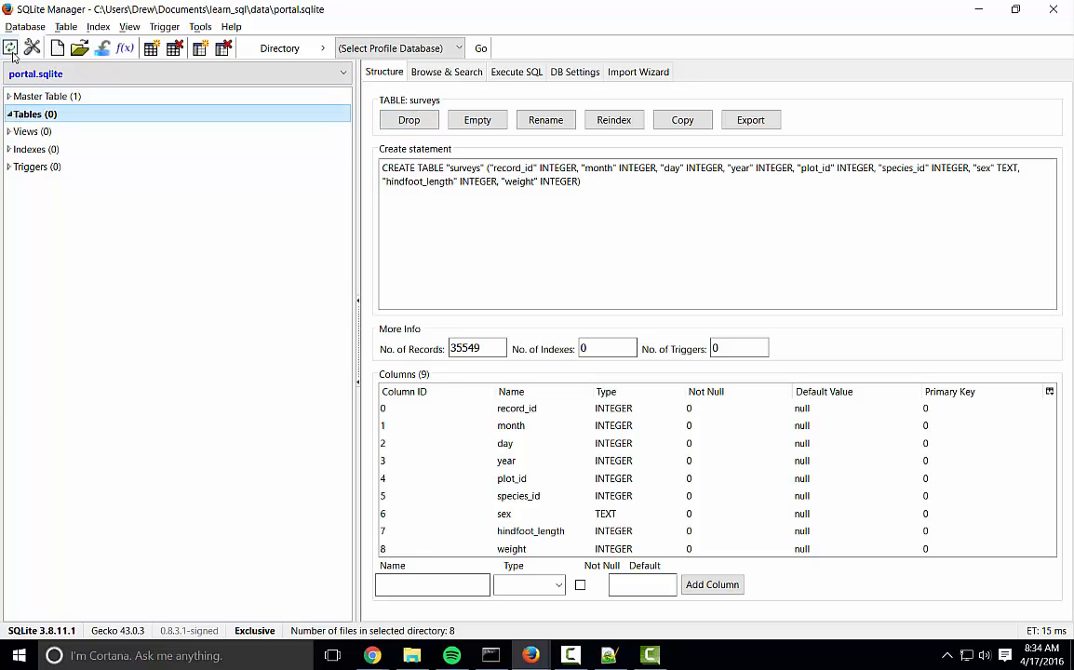
left_click(103, 48)
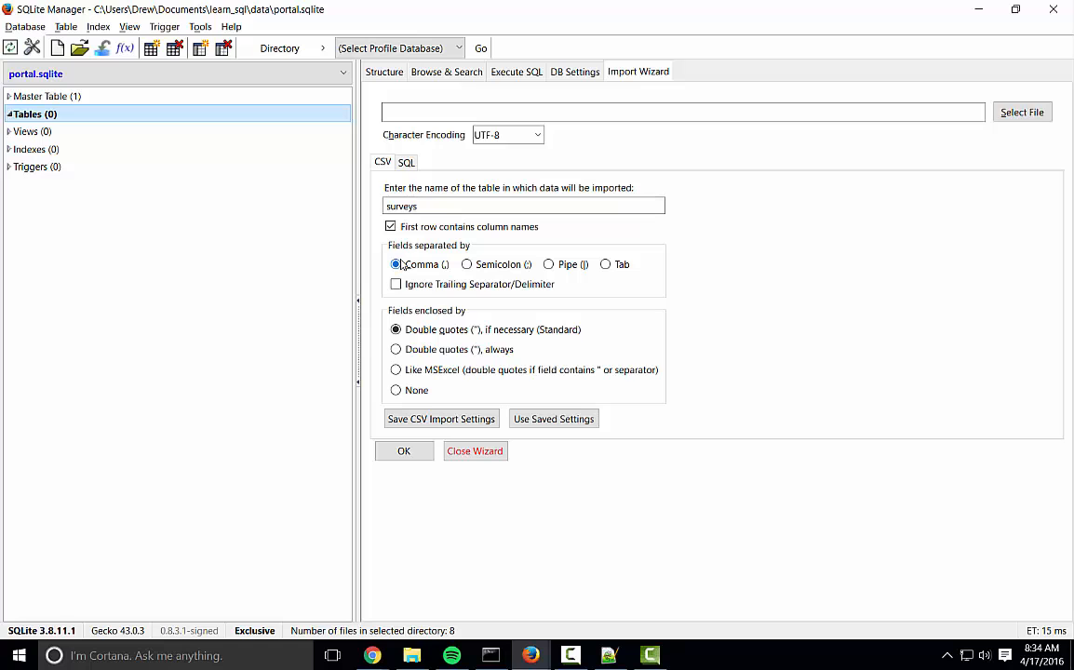
left_click(398, 451)
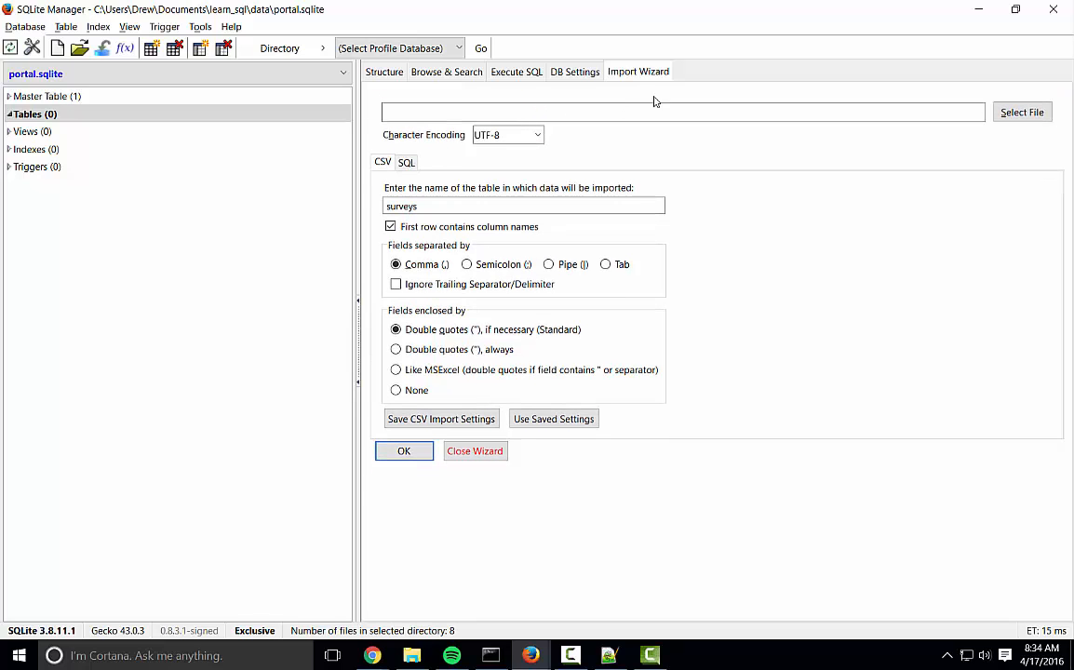
left_click(1022, 111)
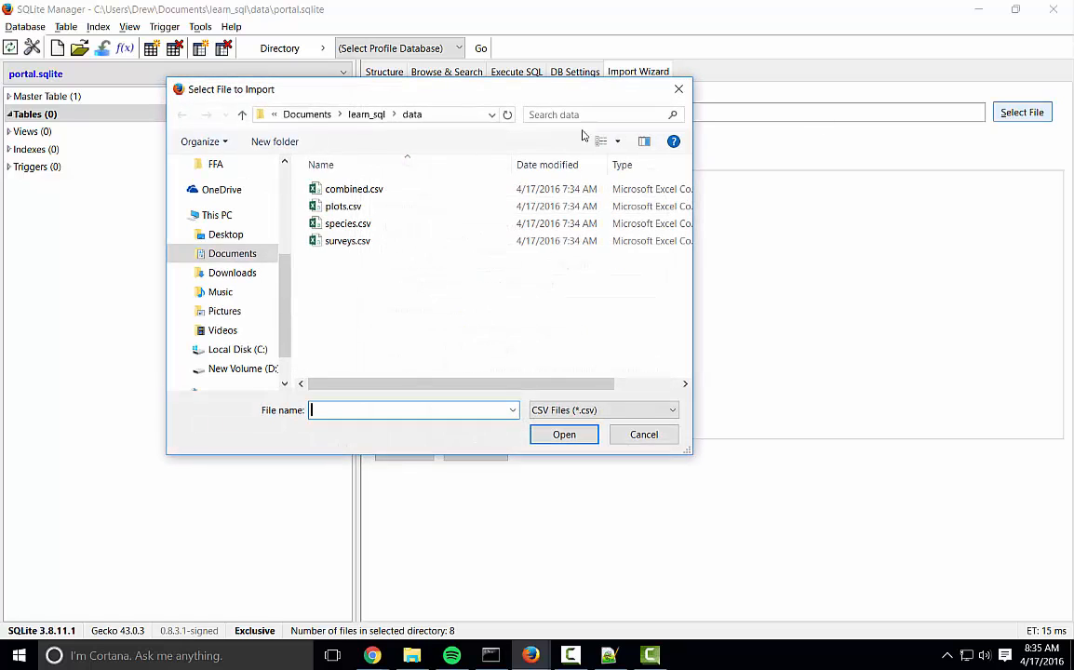
left_click(344, 241)
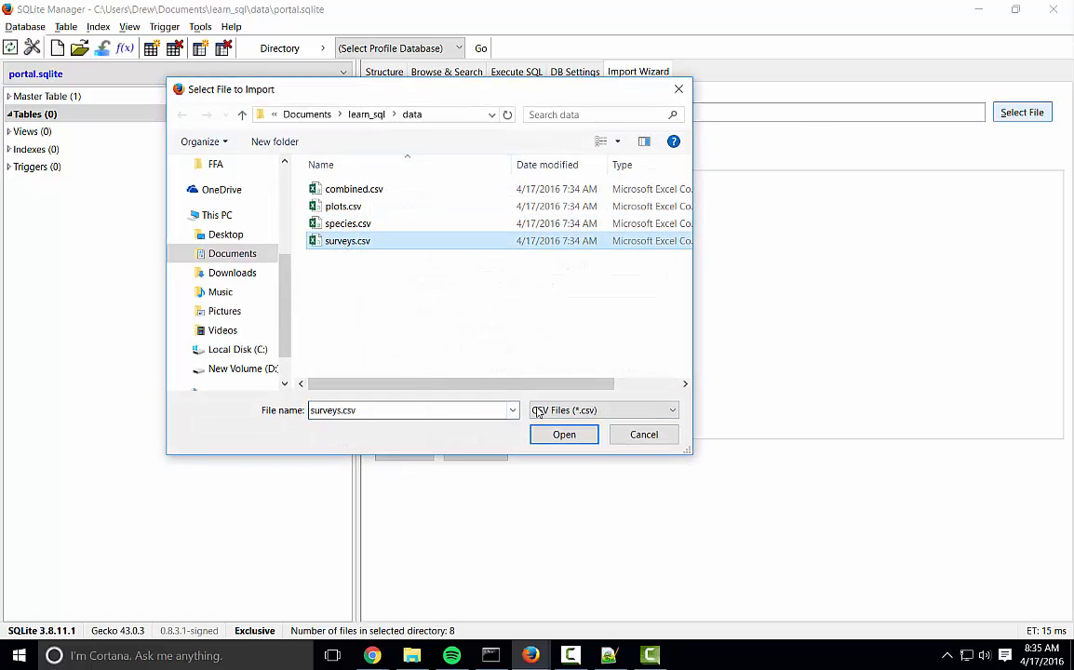
left_click(561, 435)
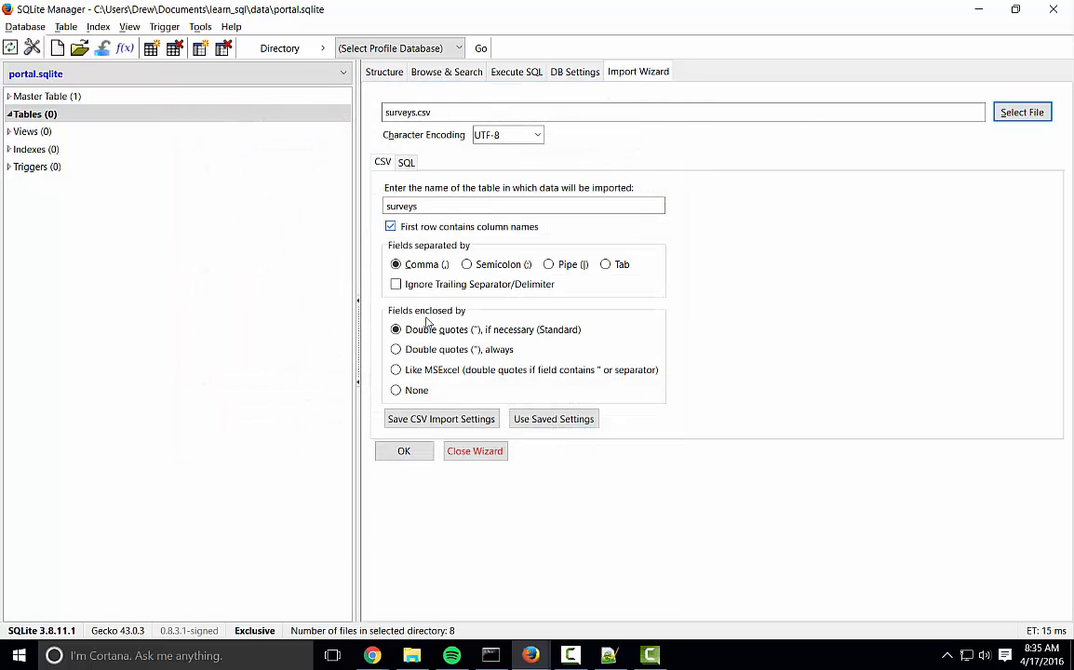
left_click(404, 452)
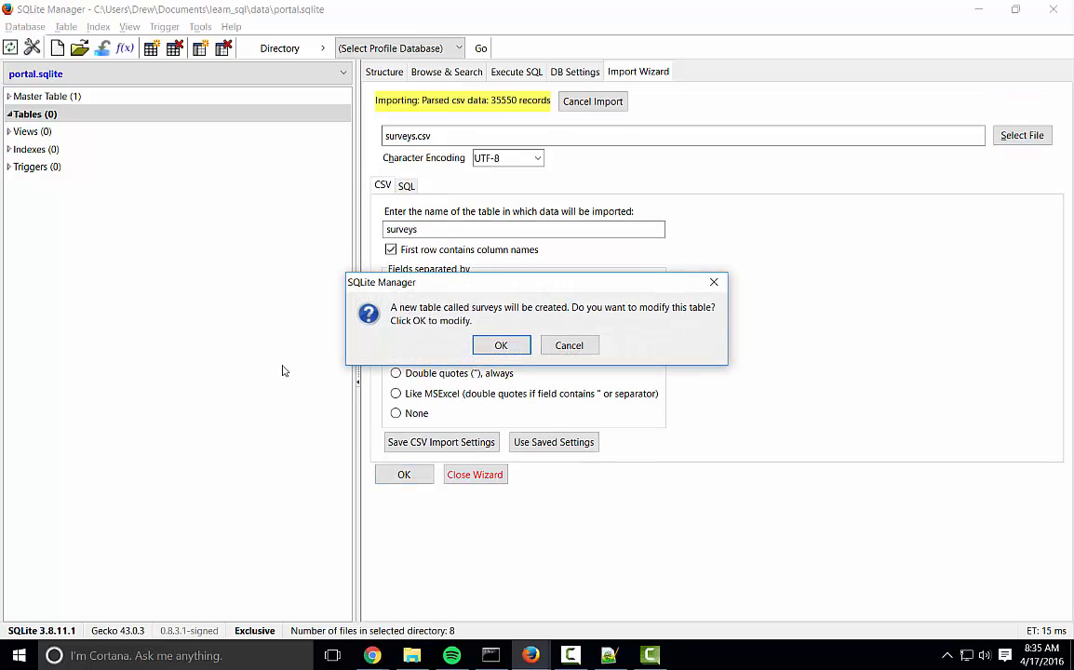
left_click(515, 351)
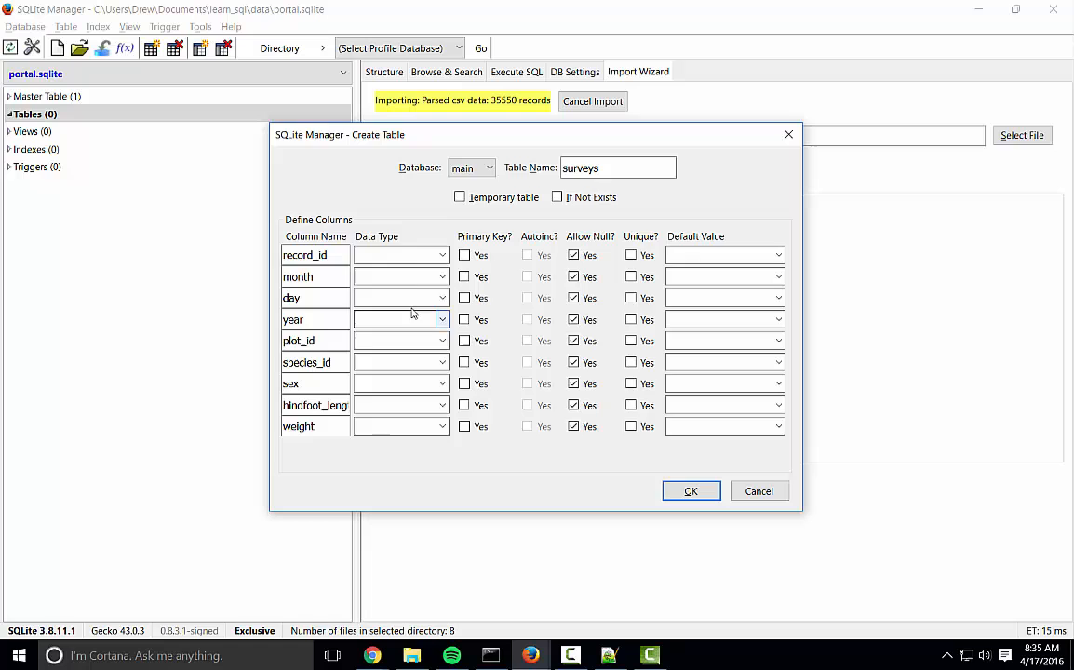
Set the data type of the record_id, month, day, year and plot_id columns to INTEGER.
left_click(442, 255)
left_click(433, 289)
left_click(433, 279)
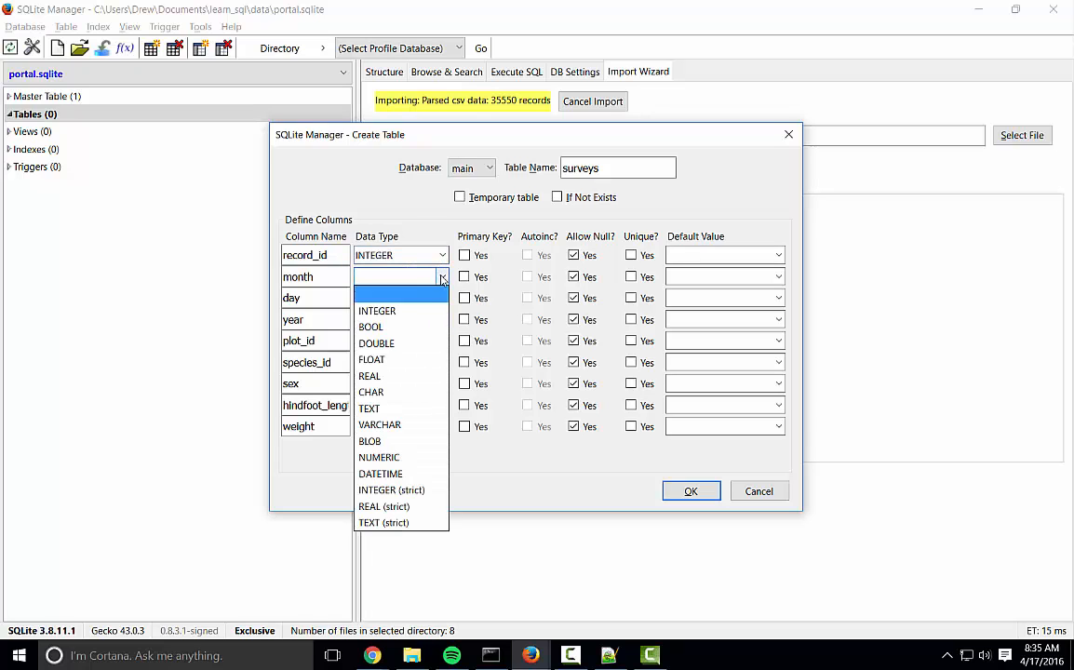
left_click(433, 311)
left_click(436, 299)
left_click(436, 332)
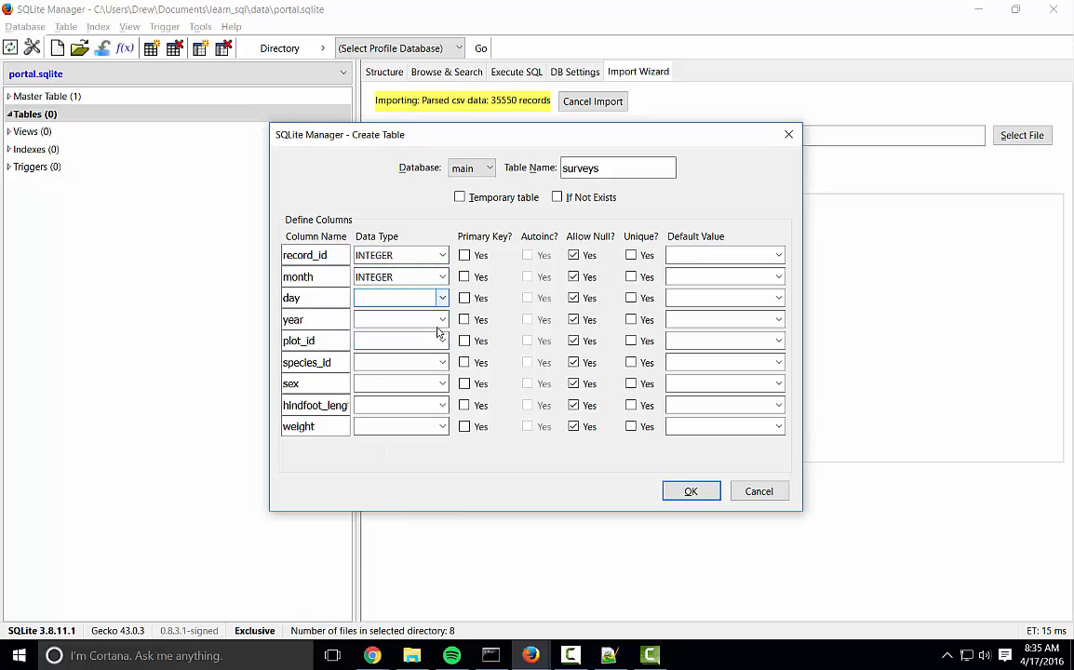
left_click(441, 319)
left_click(420, 355)
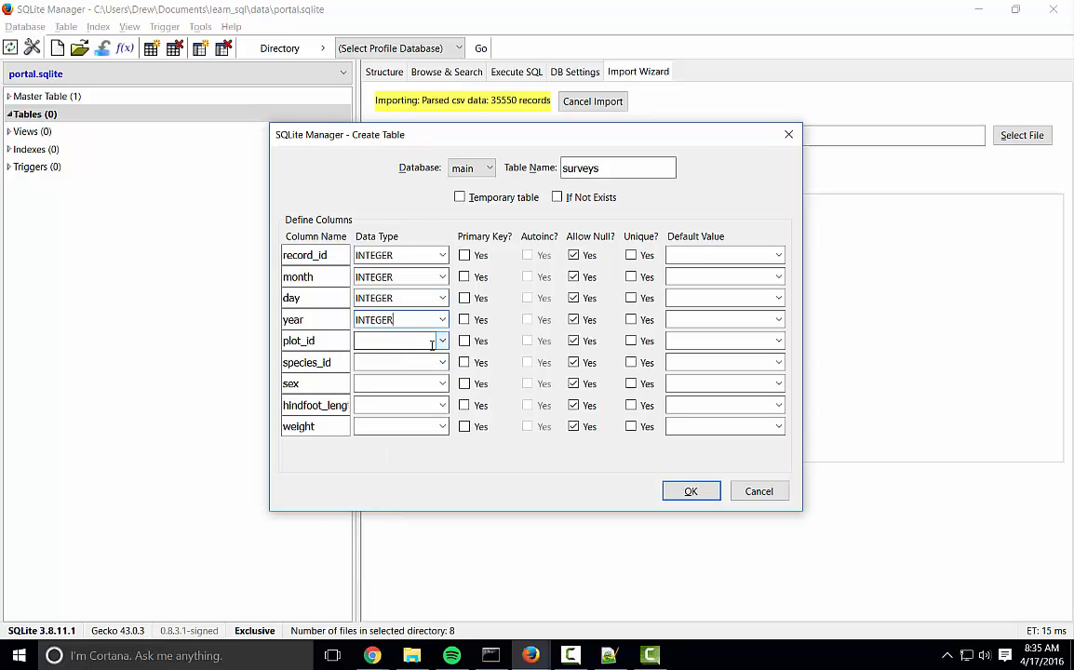
left_click(442, 341)
left_click(436, 375)
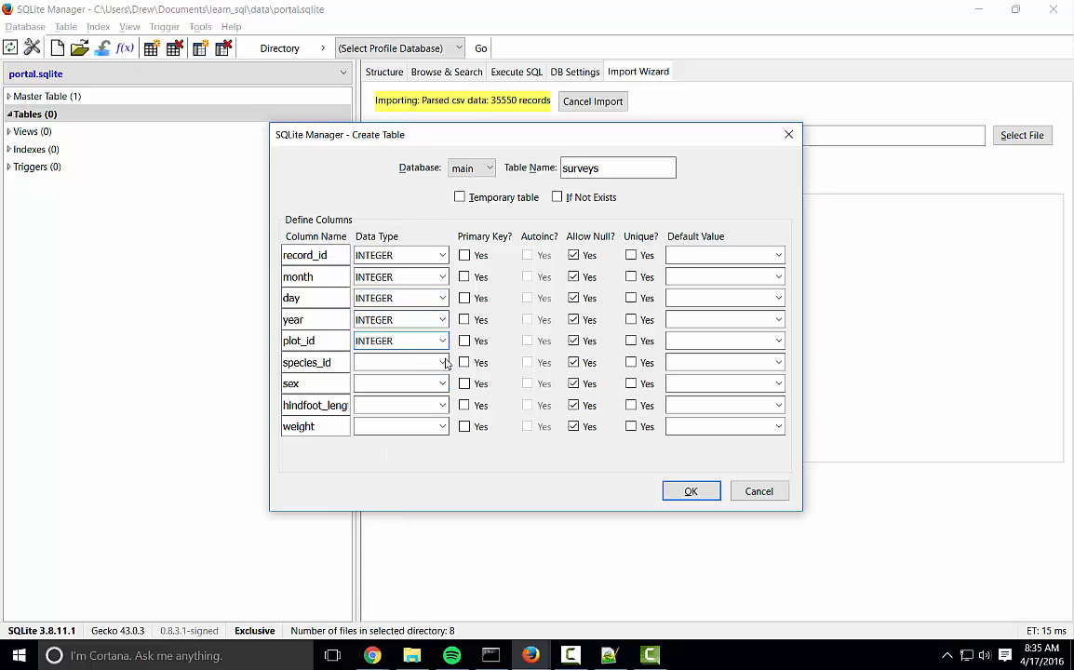
Set the data type of the species_id and sex columns to TEXT.
left_click(439, 362)
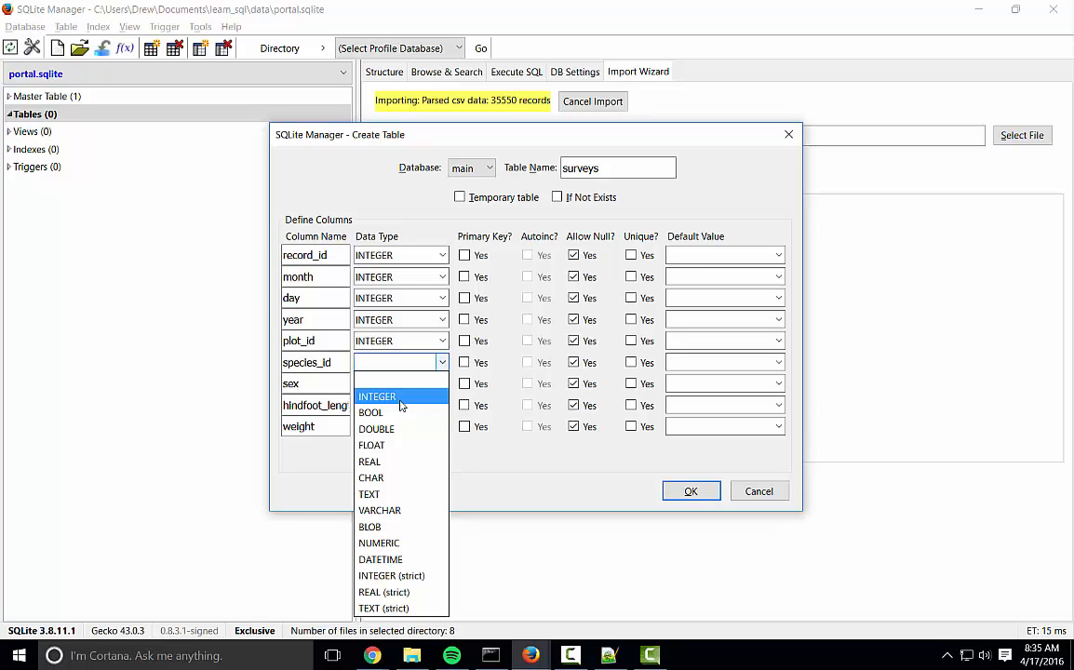
left_click(396, 494)
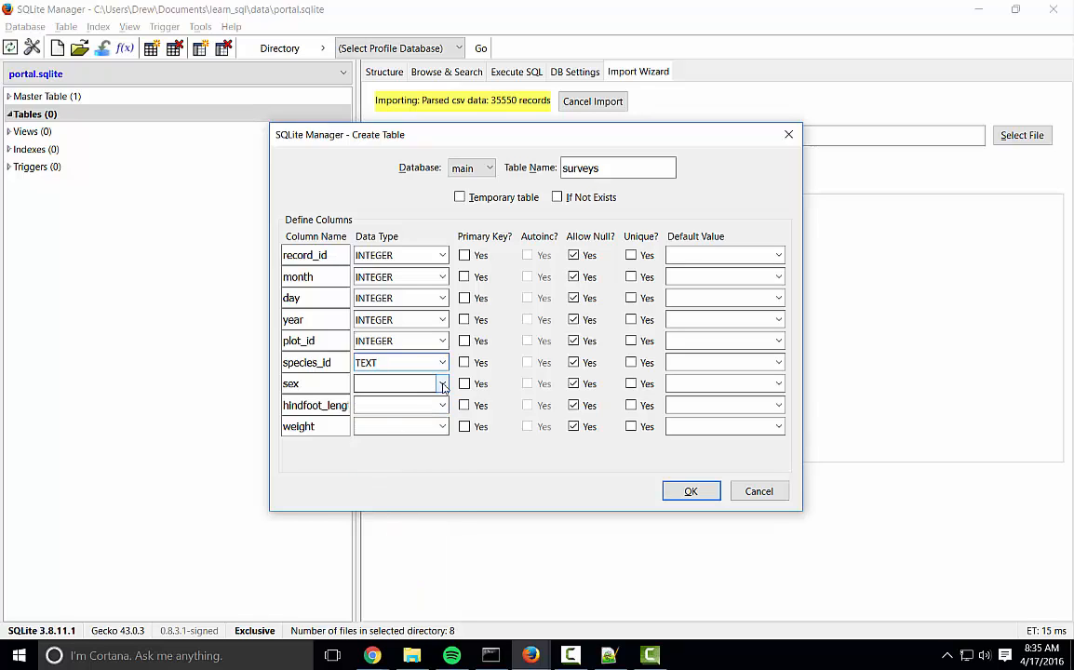
left_click(443, 386)
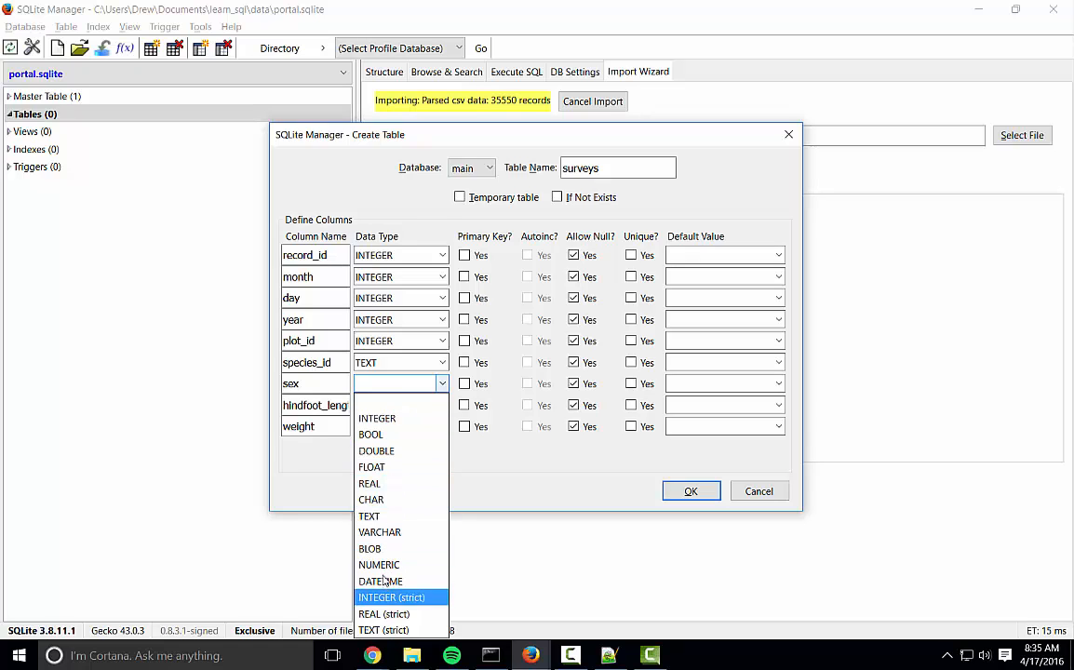
left_click(373, 516)
Set the hindfoot_length and weight columns to INTEGER, then create the surveys table and import the CSV rows.
left_click(443, 406)
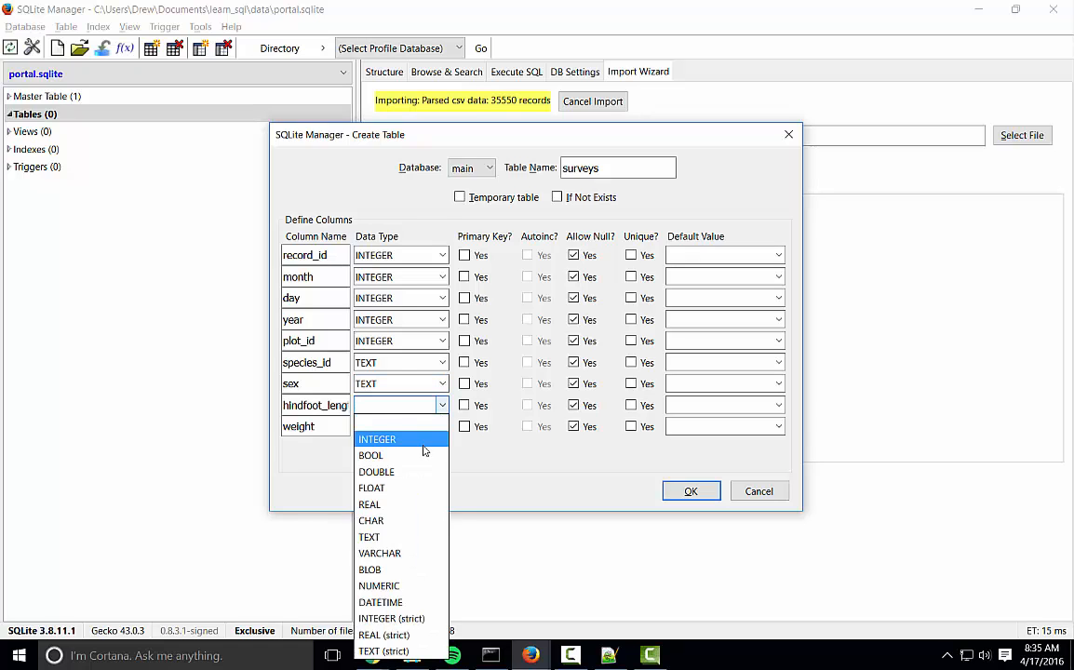
left_click(442, 405)
left_click(443, 426)
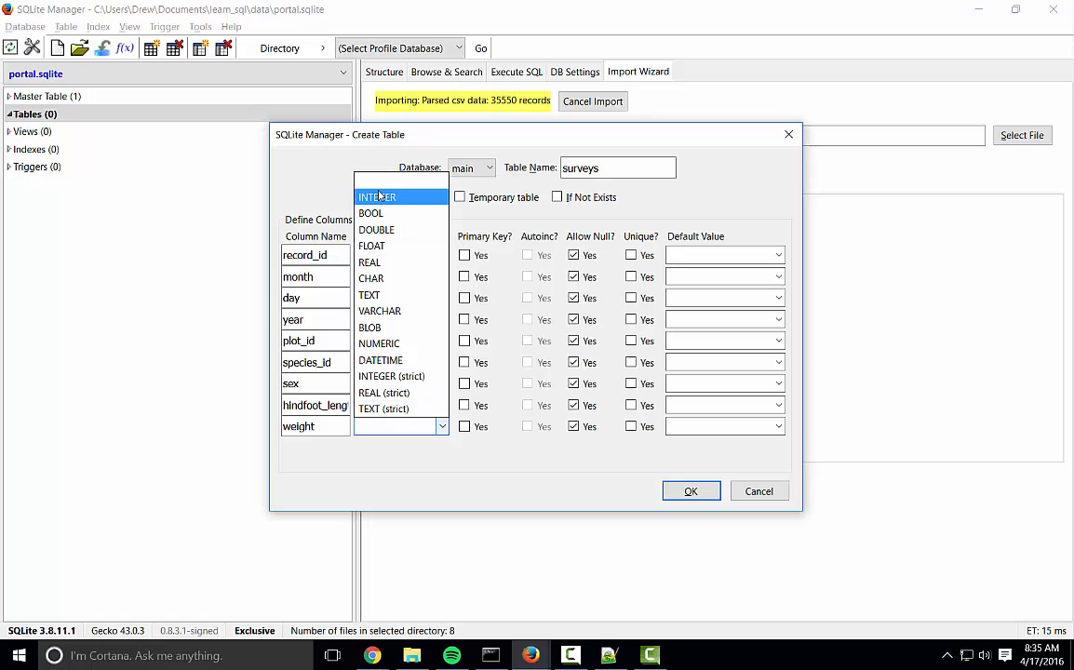
left_click(379, 196)
left_click(690, 492)
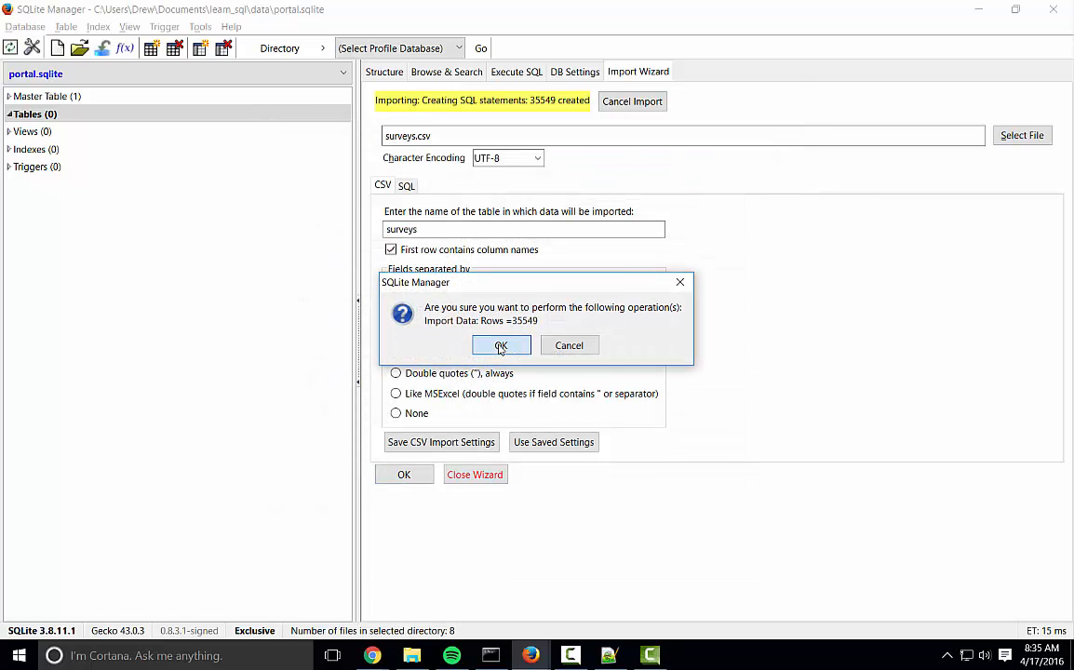
left_click(499, 346)
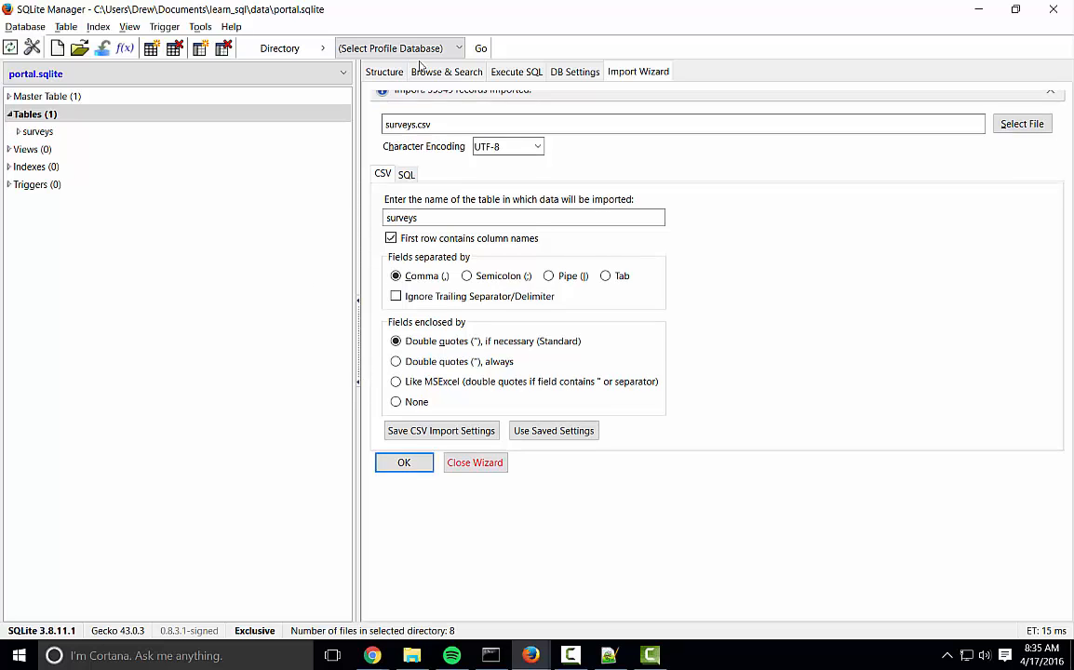
Check the imported surveys table's records and its column data types, ending on the record view.
left_click(33, 131)
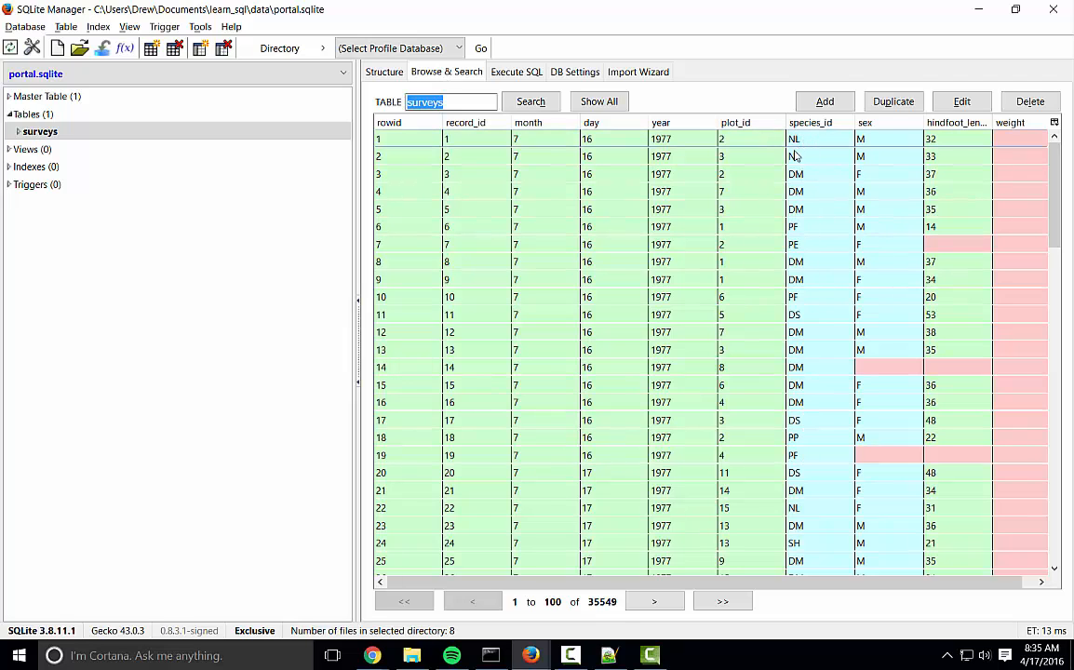
left_click(384, 72)
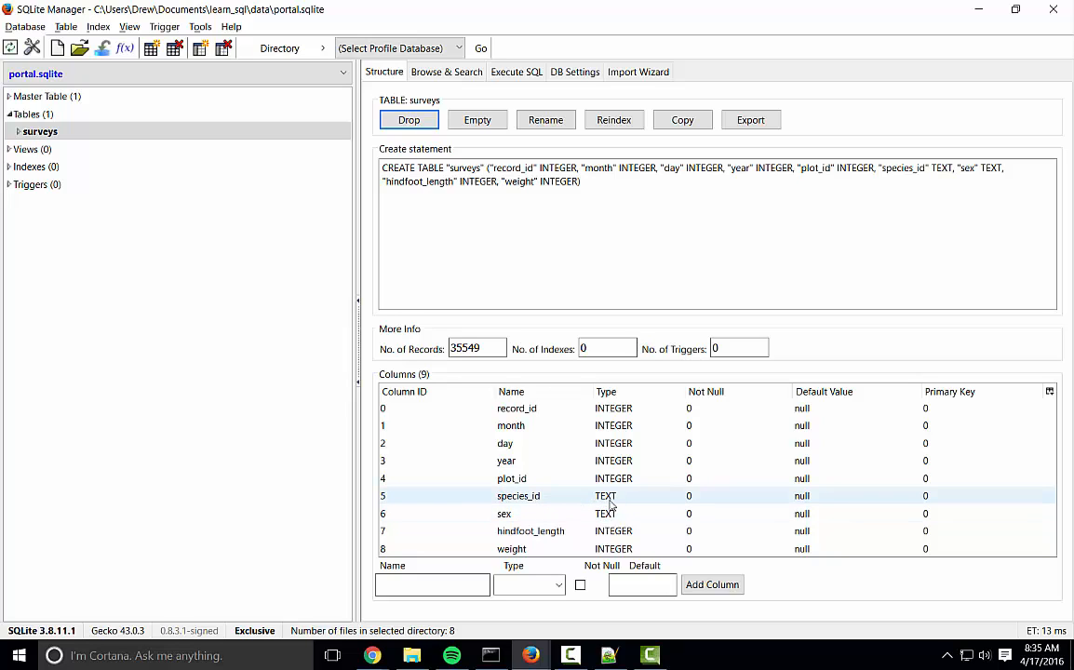
left_click(41, 133)
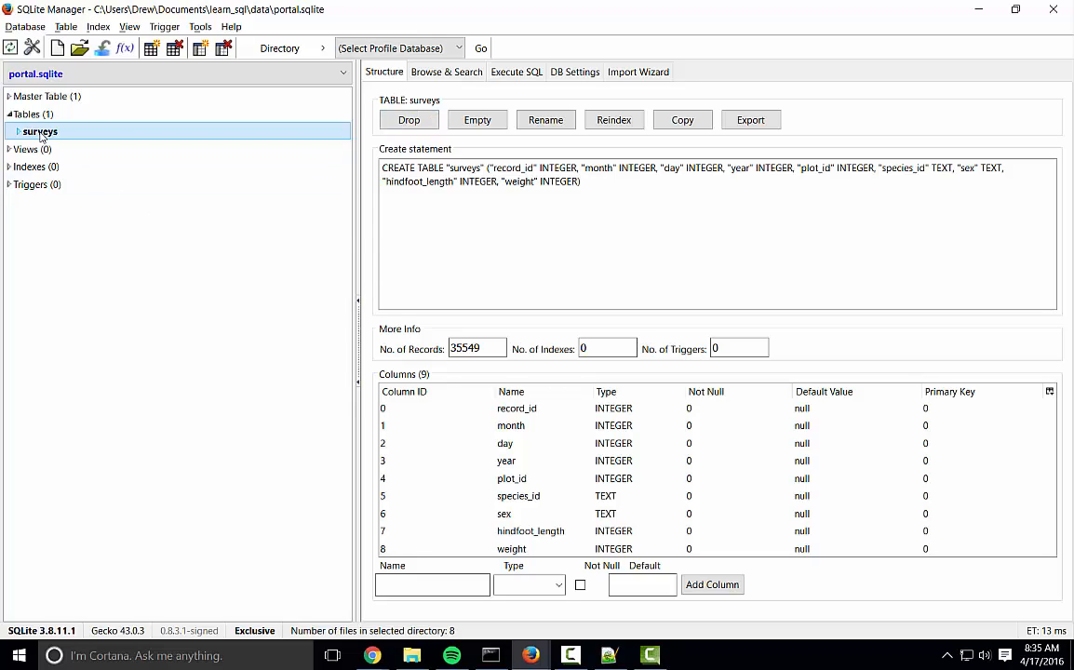
left_click(439, 73)
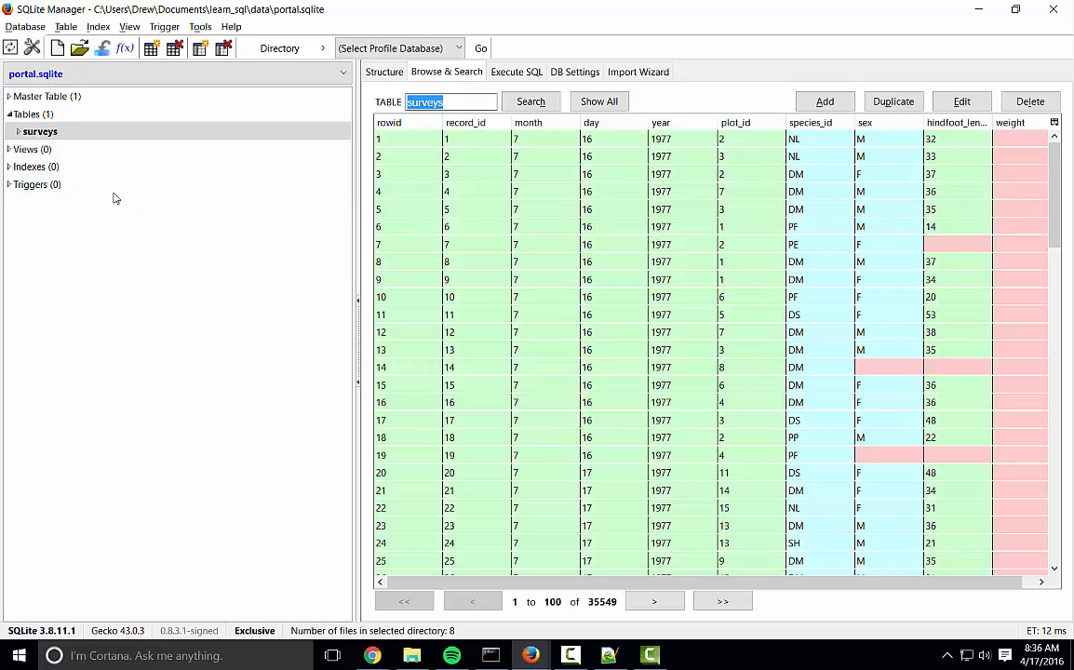
Switch to File Explorer and view the CSV files in the Documents\learn_sql\data folder.
left_click(413, 656)
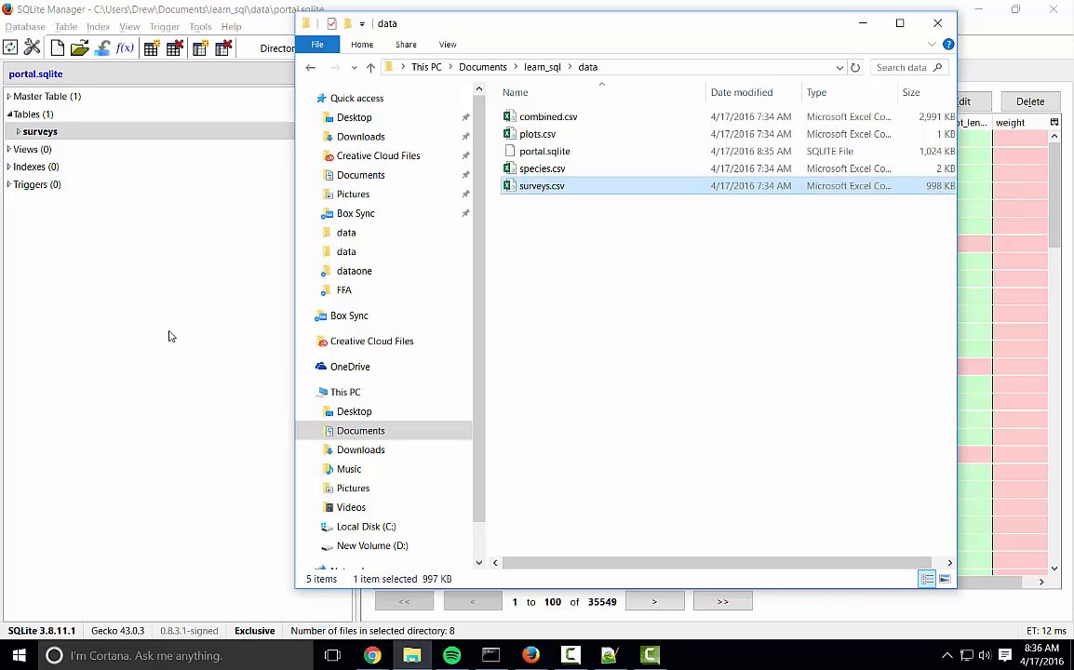
left_click(65, 132)
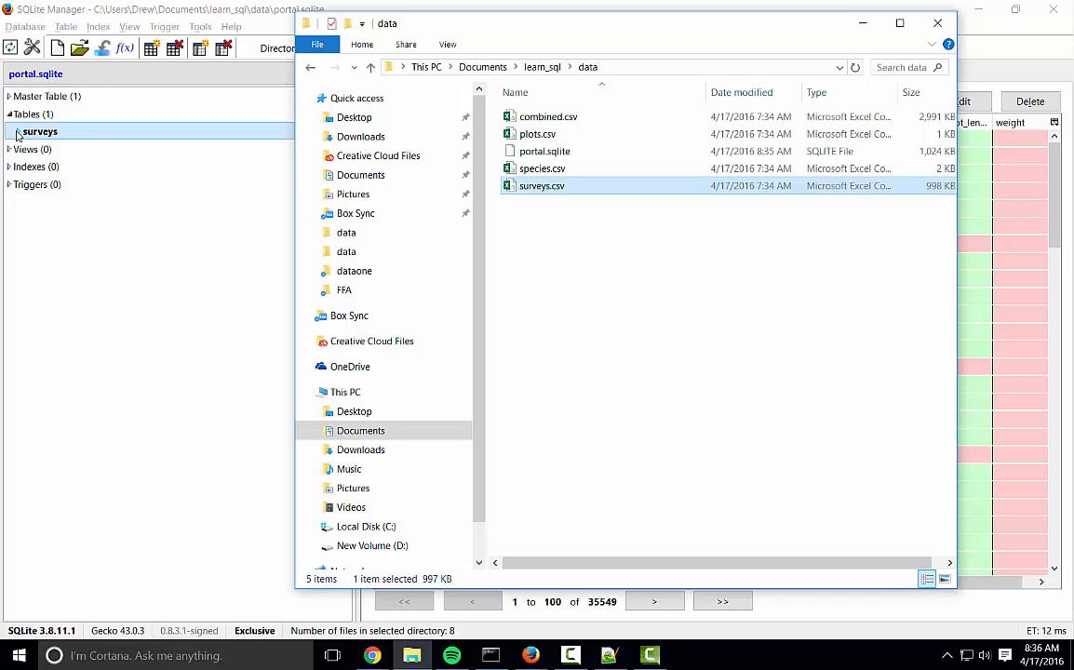